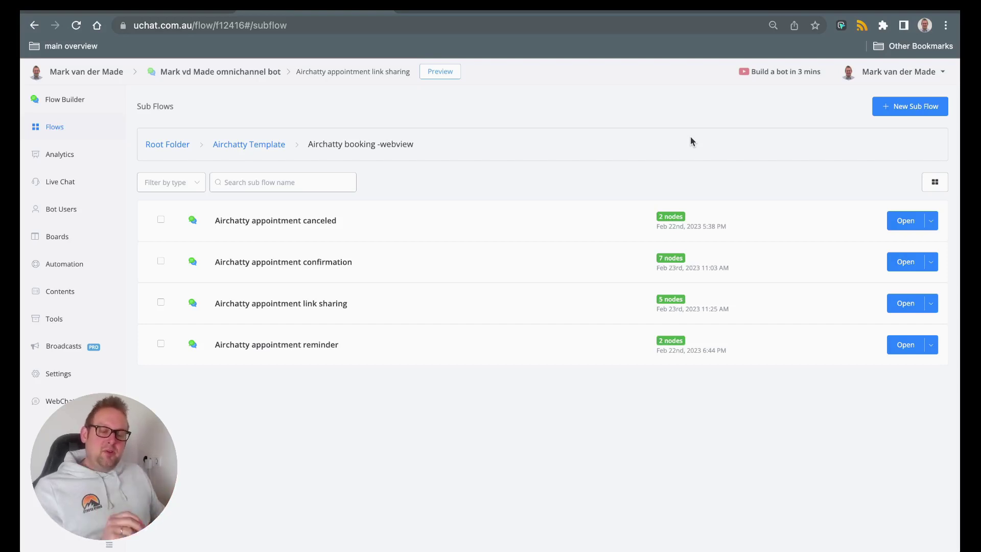
Open the Airchatty template bot fields and examine the airchatty_calendar_link value
{"action": "left_click", "coordinate": [72, 293]}
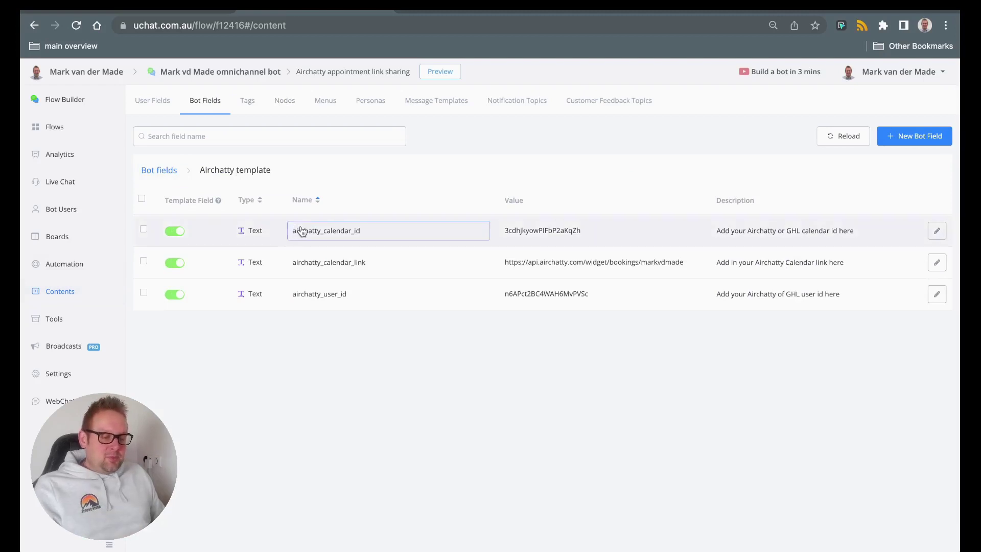
{"action": "double_click", "coordinate": [596, 264]}
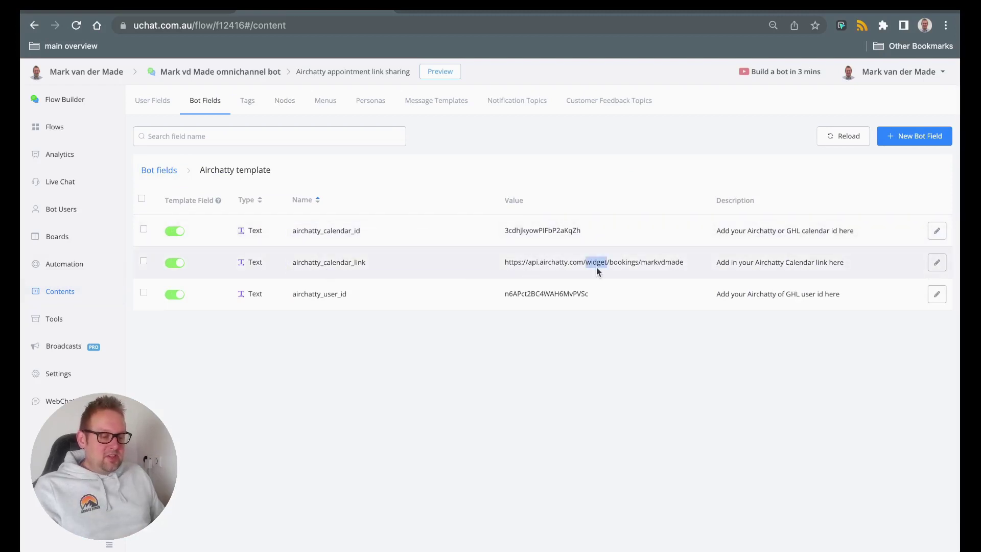
{"action": "triple_click", "coordinate": [596, 264]}
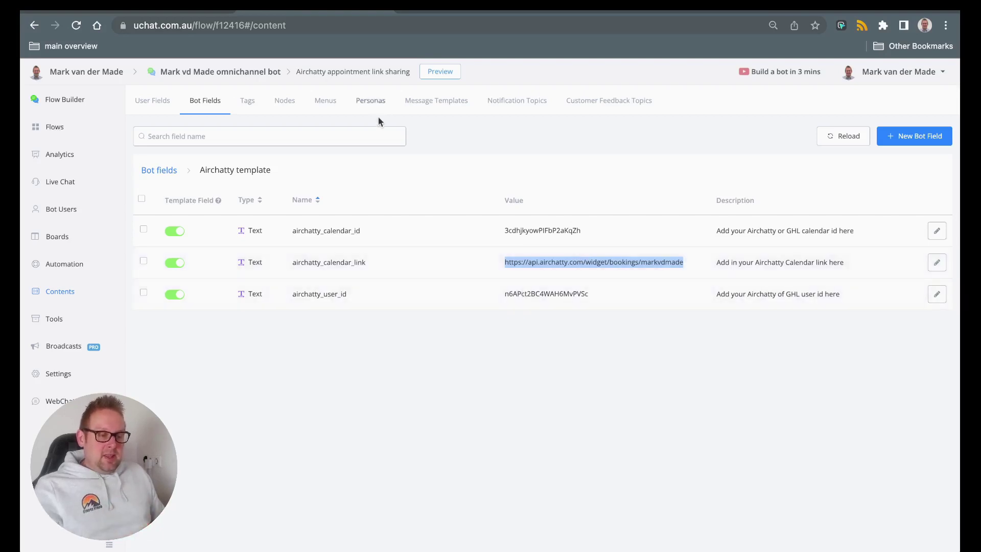
Copy the calendar's scheduling link from the Airchatty calendar settings and return to the UChat bot fields
{"action": "key", "text": "ctrl+Tab"}
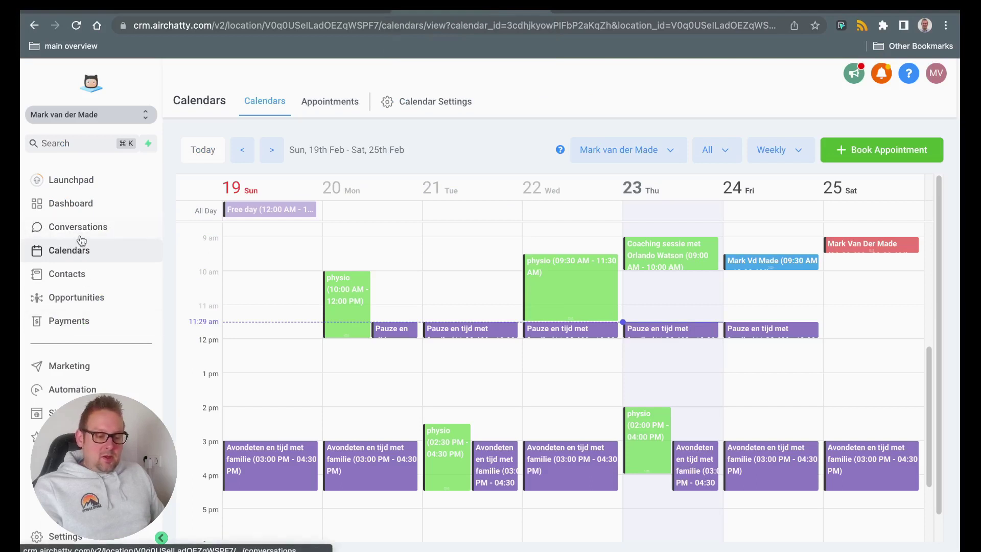
{"action": "left_click", "coordinate": [449, 105]}
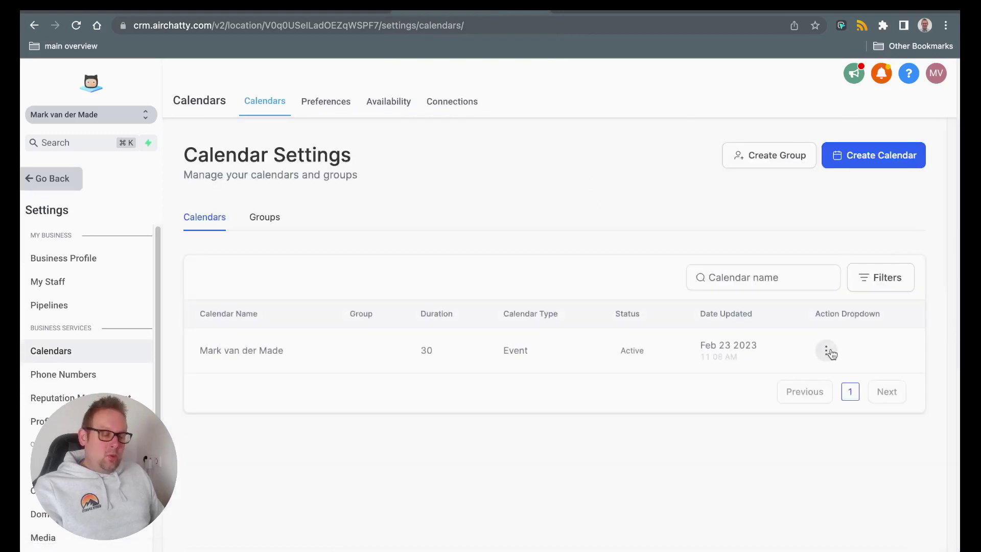
{"action": "left_click", "coordinate": [828, 351]}
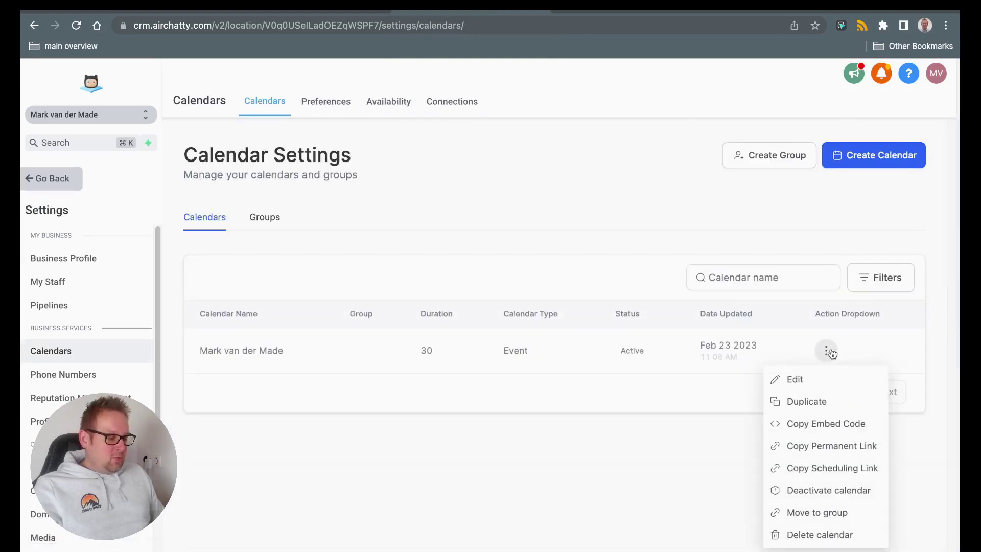
{"action": "left_click", "coordinate": [836, 474]}
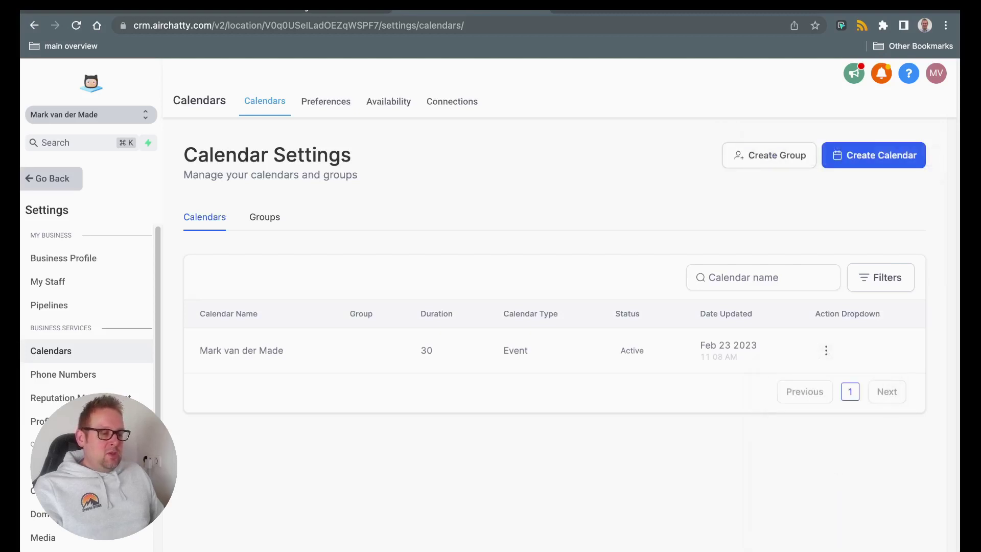
{"action": "key", "text": "super+grave"}
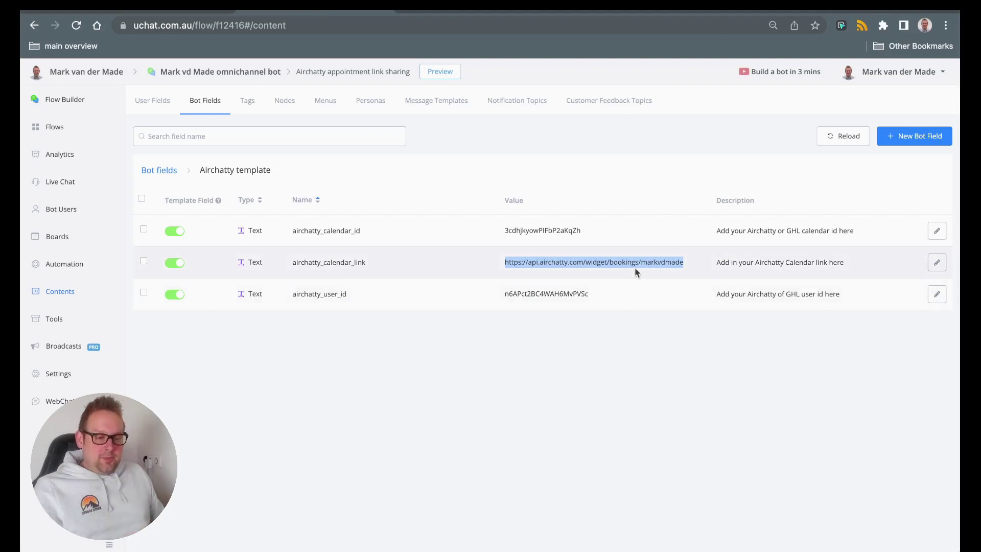
Open the "Airchatty appointment link sharing" sub flow and look over its nodes
{"action": "left_click", "coordinate": [37, 122]}
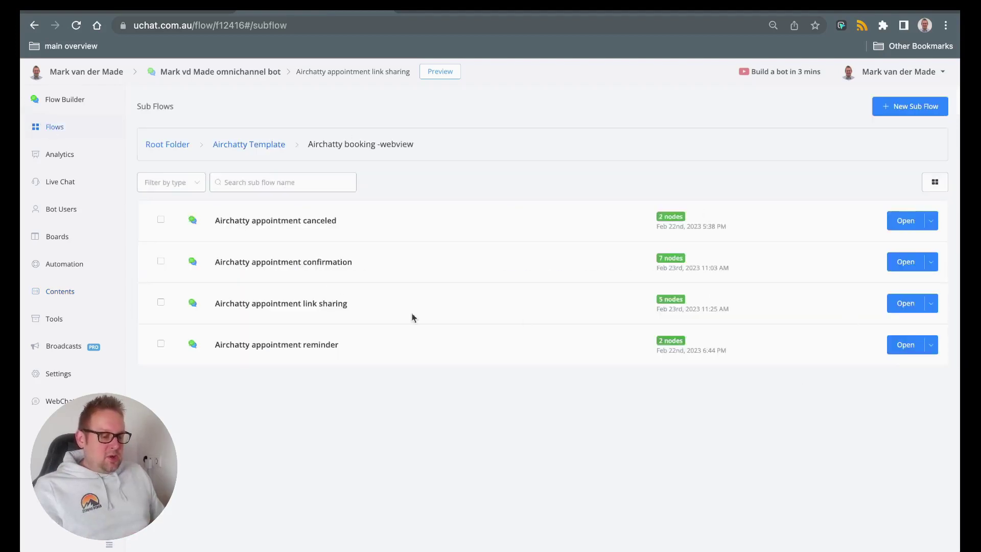
{"action": "left_click", "coordinate": [901, 303]}
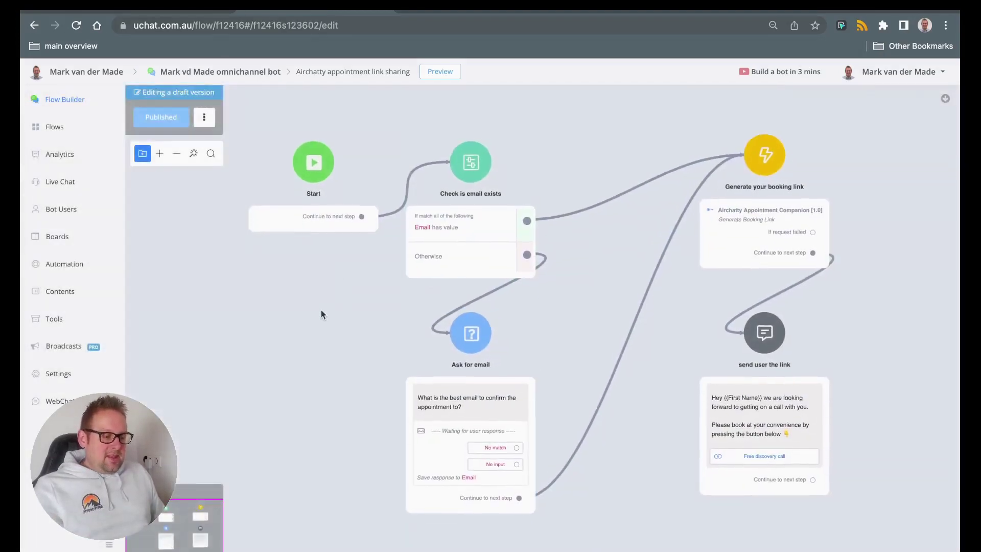
{"action": "scroll", "coordinate": [321, 309], "scroll_direction": "right", "scroll_amount": 3}
{"action": "scroll", "coordinate": [381, 225], "scroll_direction": "up", "scroll_amount": 5}
{"action": "scroll", "coordinate": [382, 221], "scroll_direction": "down", "scroll_amount": 3}
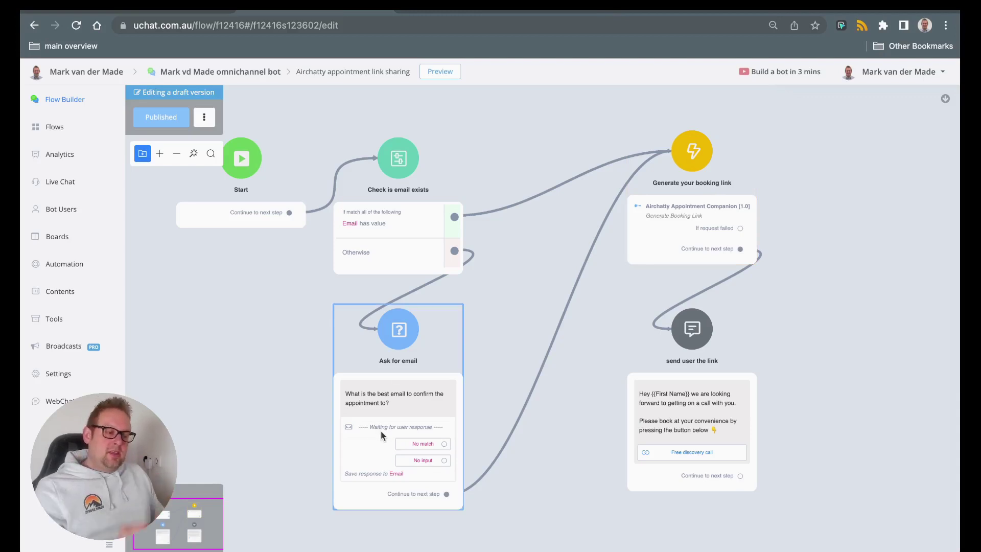
Review the input fields and response mapping of the Generate Booking Link action, closing it without changes
{"action": "left_click", "coordinate": [691, 217]}
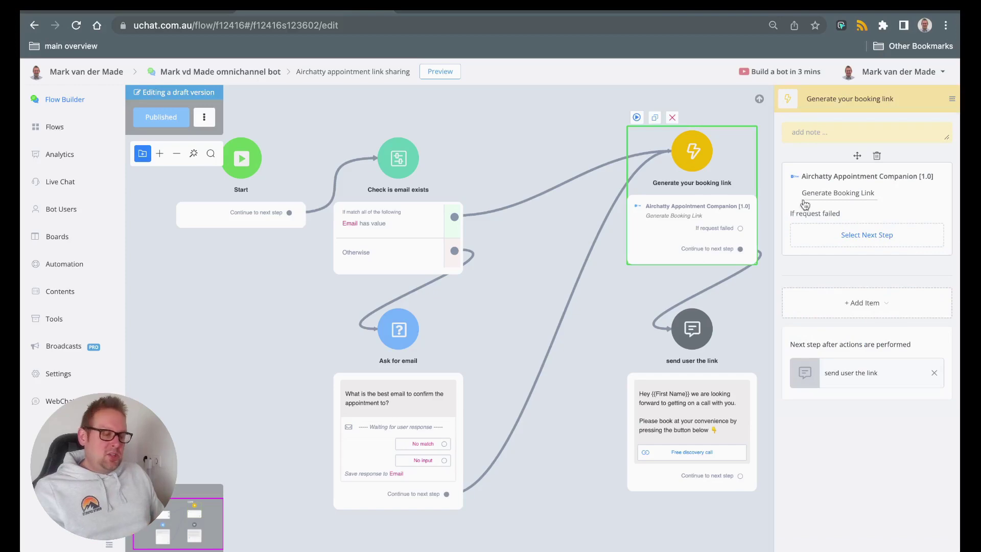
{"action": "left_click", "coordinate": [832, 194]}
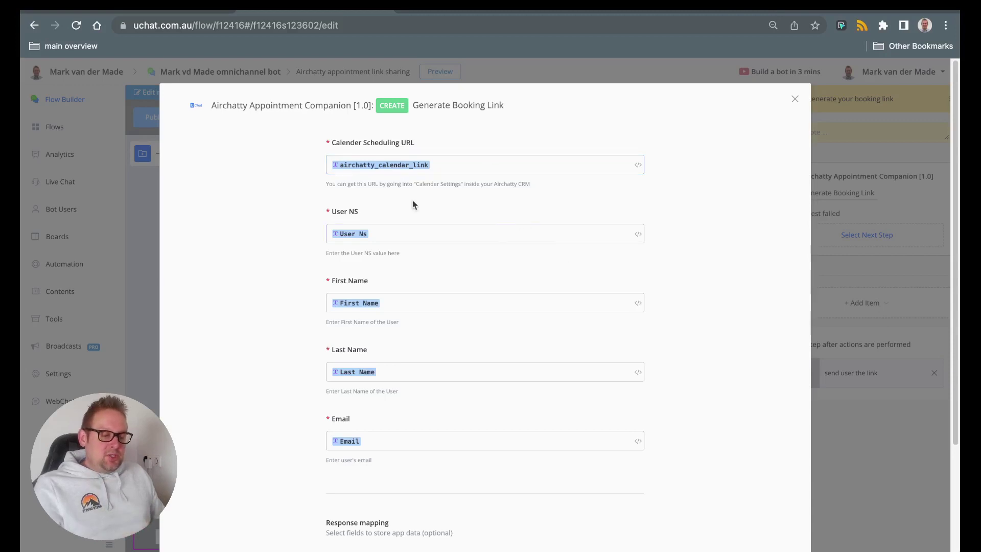
{"action": "scroll", "coordinate": [413, 184], "scroll_direction": "down", "scroll_amount": 2}
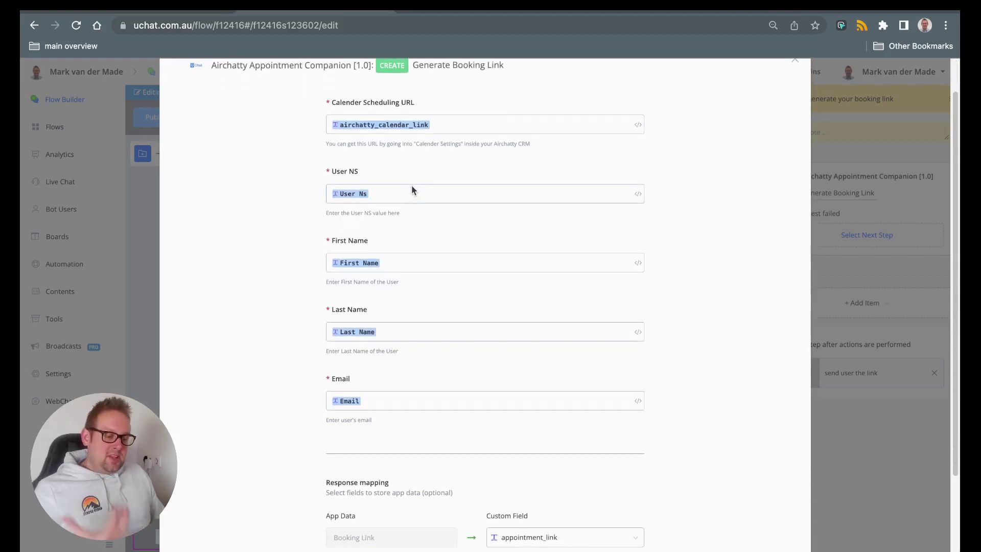
{"action": "scroll", "coordinate": [412, 190], "scroll_direction": "down", "scroll_amount": 4}
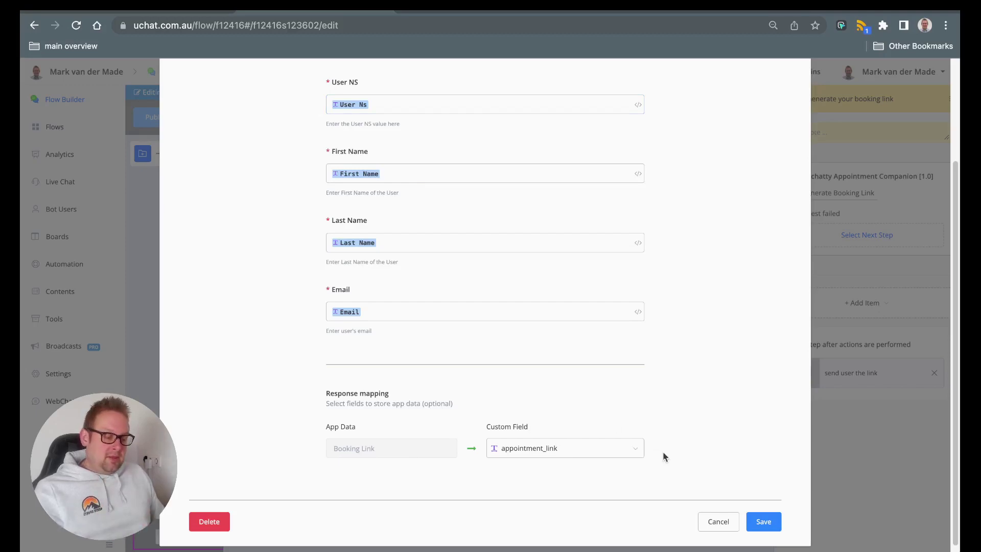
{"action": "left_click", "coordinate": [715, 520]}
Check the website address of the "Free discovery call" button in the "send user the link" node, closing it without changes
{"action": "left_click_drag", "start_coordinate": [547, 427], "coordinate": [265, 389]}
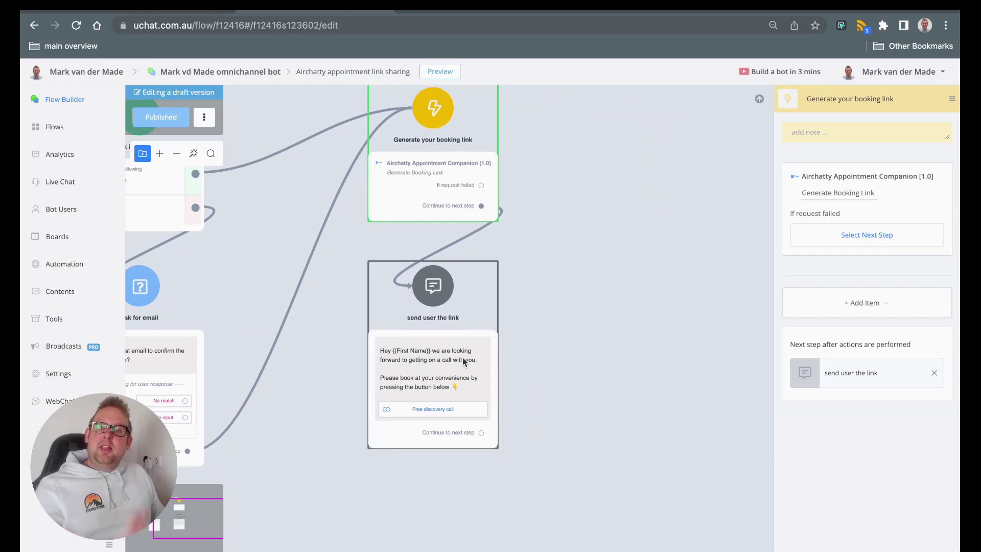
{"action": "left_click", "coordinate": [375, 271]}
{"action": "left_click", "coordinate": [868, 262]}
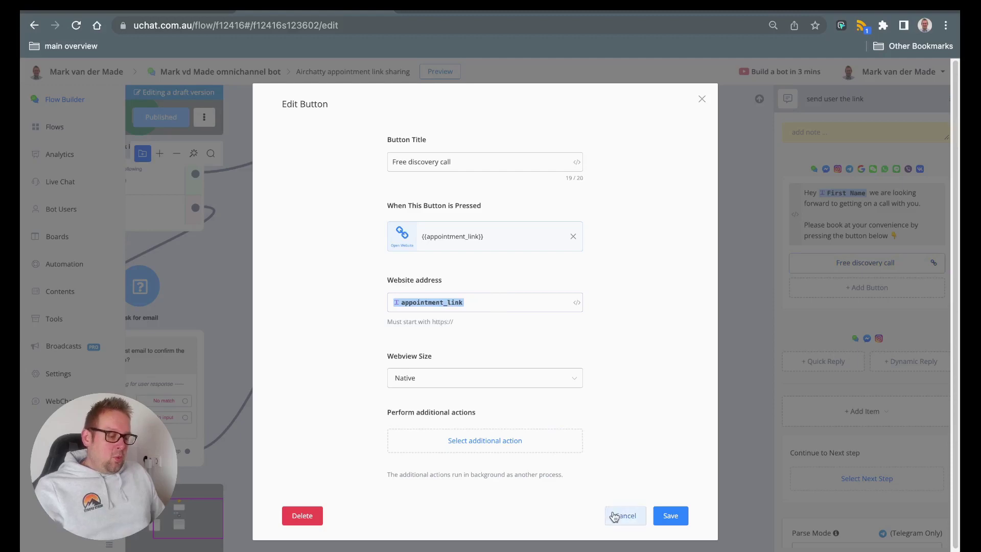
{"action": "left_click", "coordinate": [614, 517]}
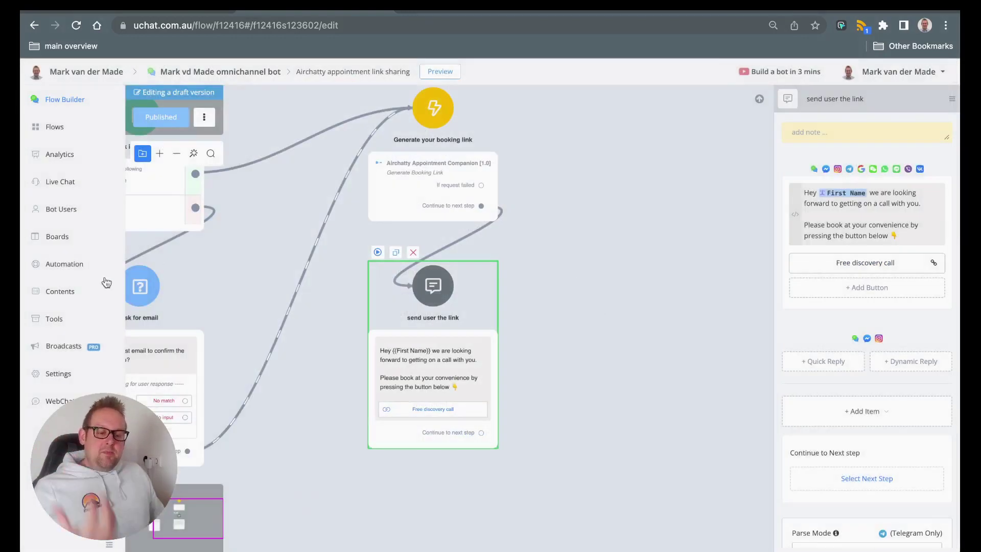
Open the inbound webhooks and view the form for adding a new one, then cancel it
{"action": "left_click", "coordinate": [65, 320]}
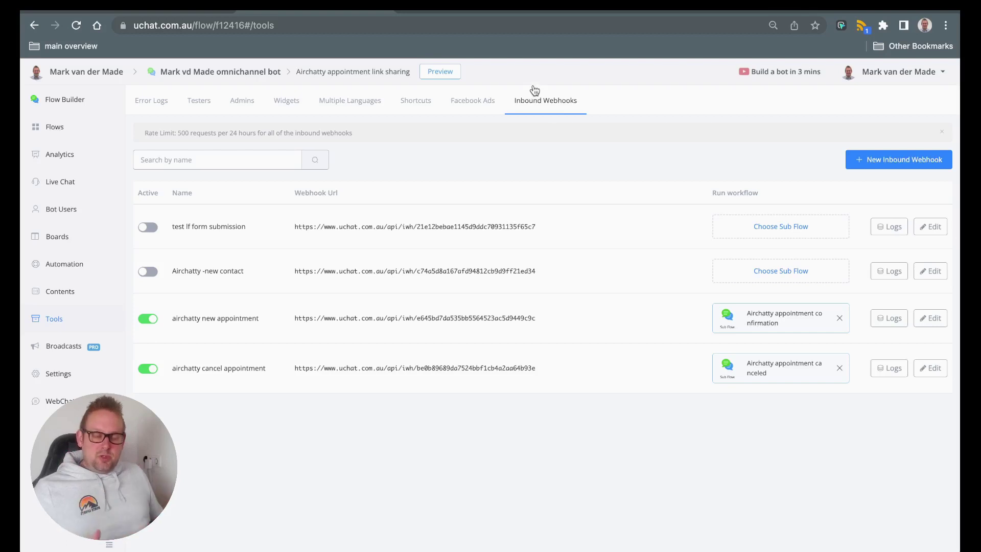
{"action": "left_click", "coordinate": [902, 161]}
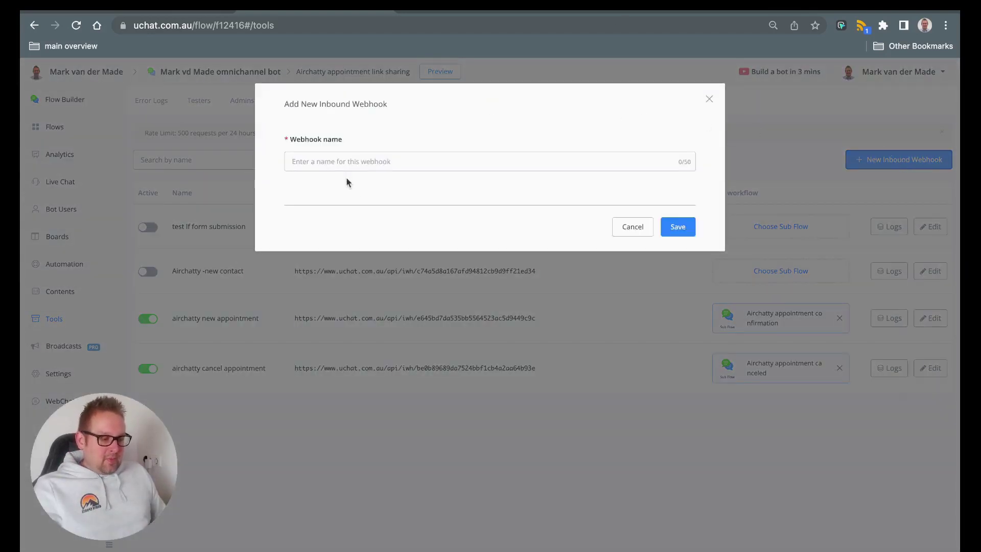
{"action": "left_click", "coordinate": [473, 160]}
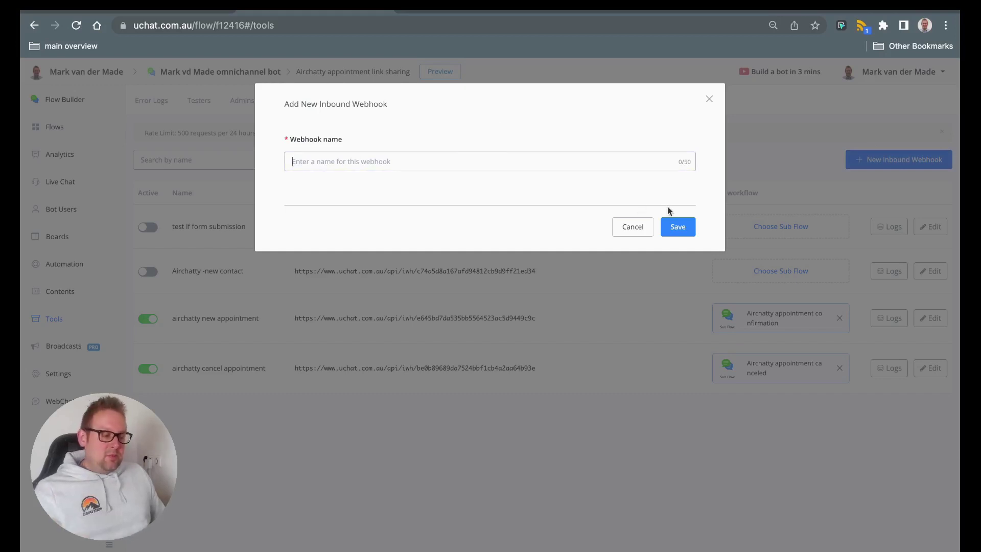
{"action": "left_click", "coordinate": [617, 230]}
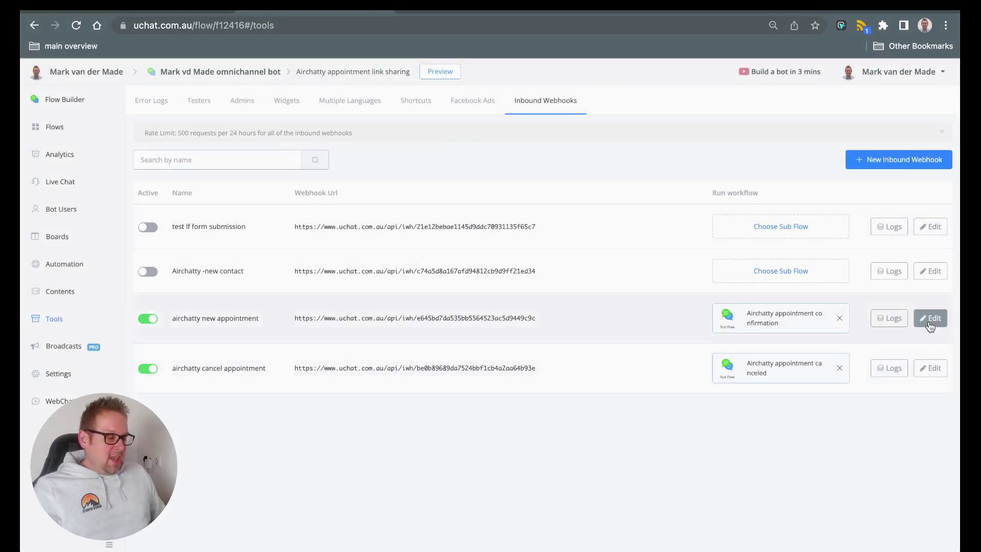
Open the "airchatty new appointment" webhook for editing and examine its data preprocessing script
{"action": "left_click", "coordinate": [930, 319]}
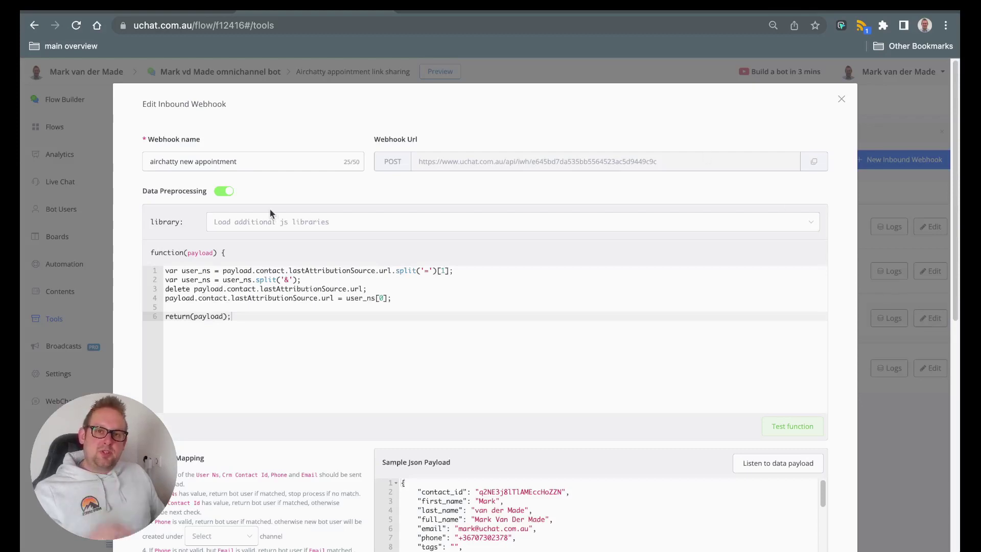
{"action": "scroll", "coordinate": [270, 210], "scroll_direction": "down", "scroll_amount": 5}
{"action": "scroll", "coordinate": [269, 207], "scroll_direction": "up", "scroll_amount": 4}
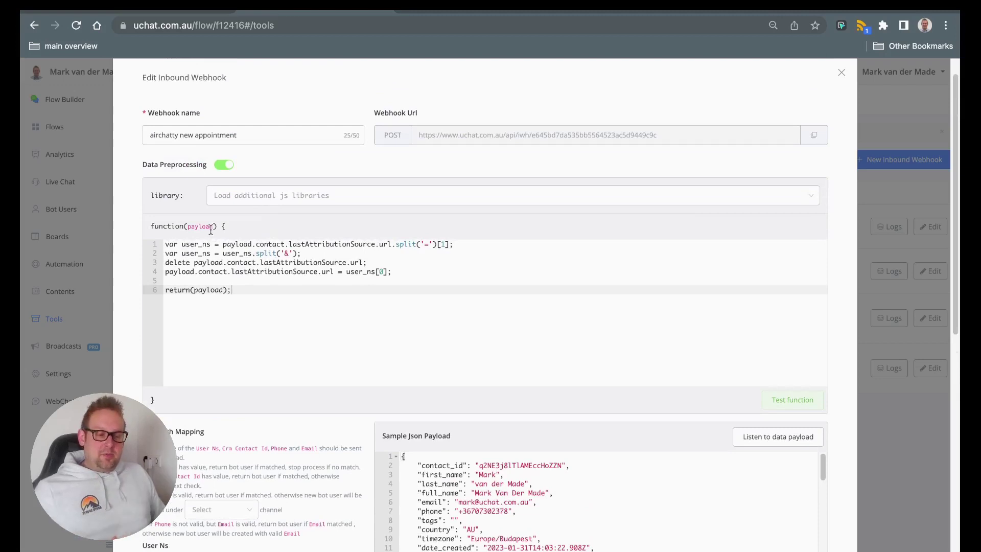
{"action": "left_click_drag", "start_coordinate": [233, 291], "coordinate": [163, 244]}
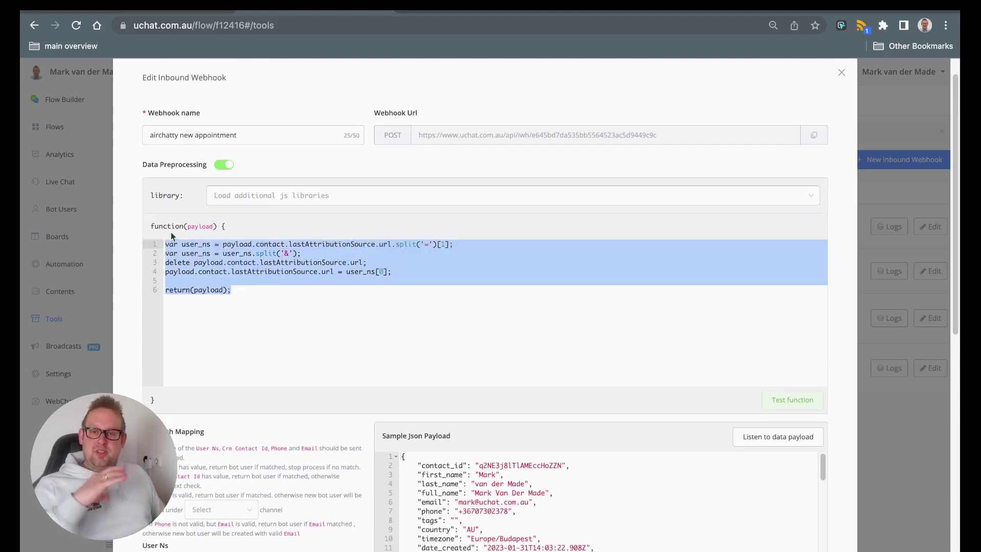
{"action": "scroll", "coordinate": [265, 321], "scroll_direction": "down", "scroll_amount": 3}
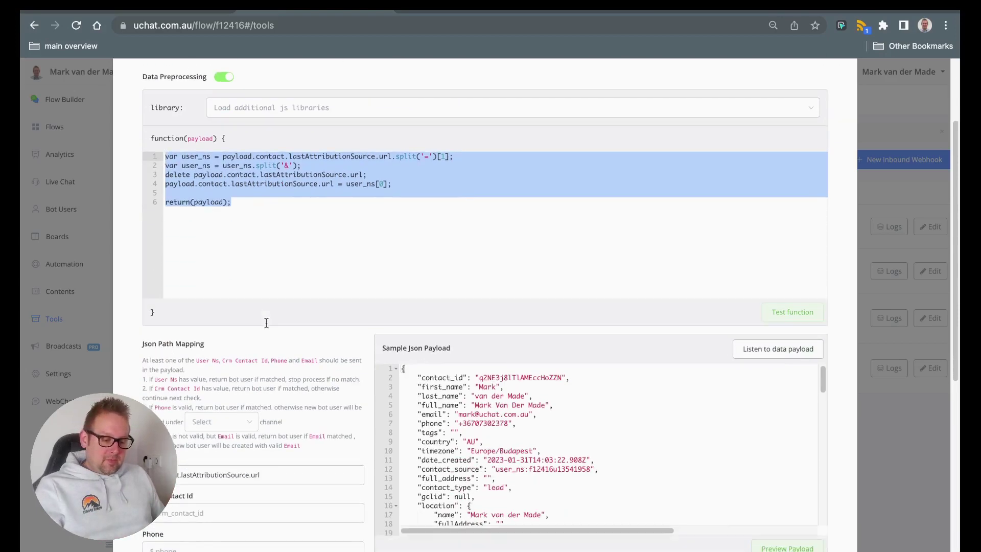
Review the webhook's User Ns JSON path and its custom field mappings, then save the webhook
{"action": "scroll", "coordinate": [345, 244], "scroll_direction": "down", "scroll_amount": 8}
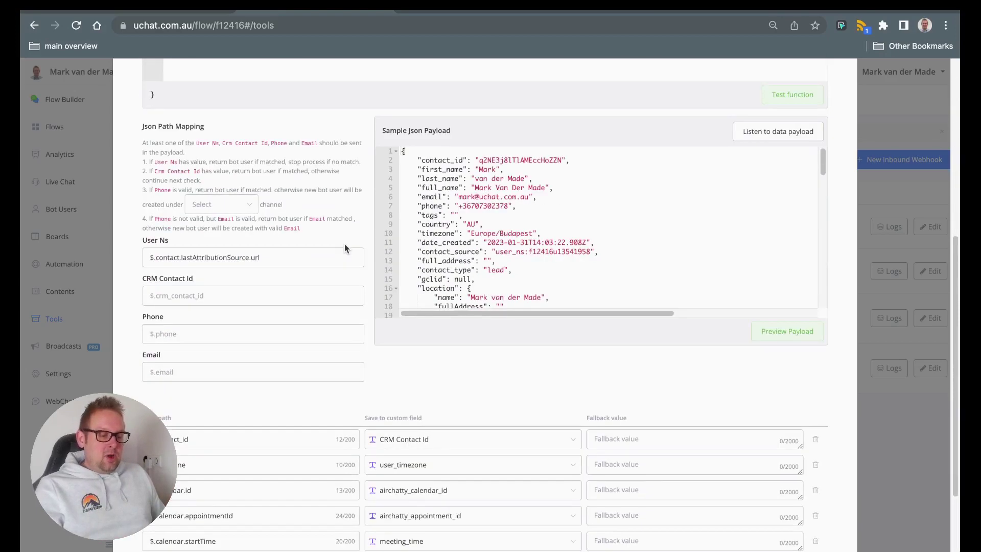
{"action": "scroll", "coordinate": [345, 242], "scroll_direction": "down", "scroll_amount": 1}
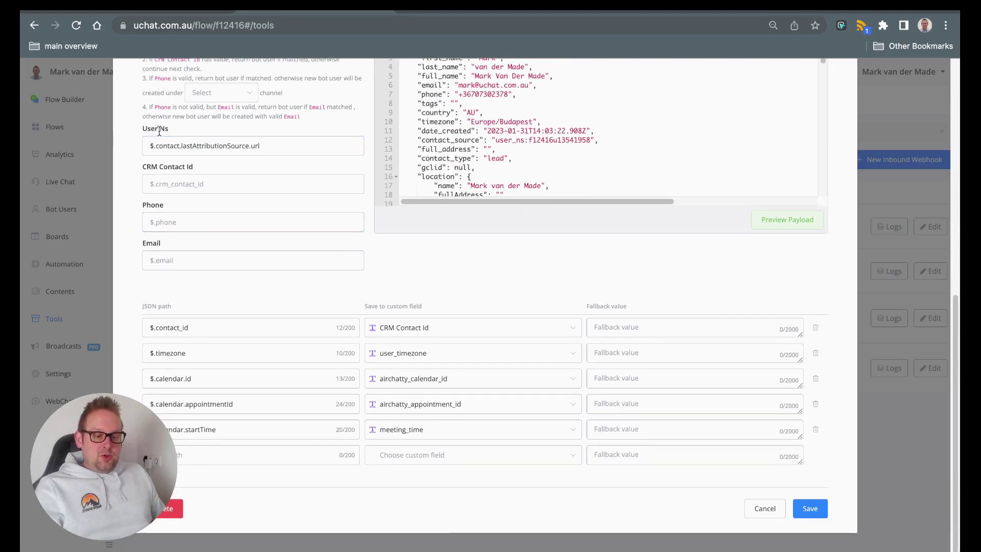
{"action": "double_click", "coordinate": [312, 137]}
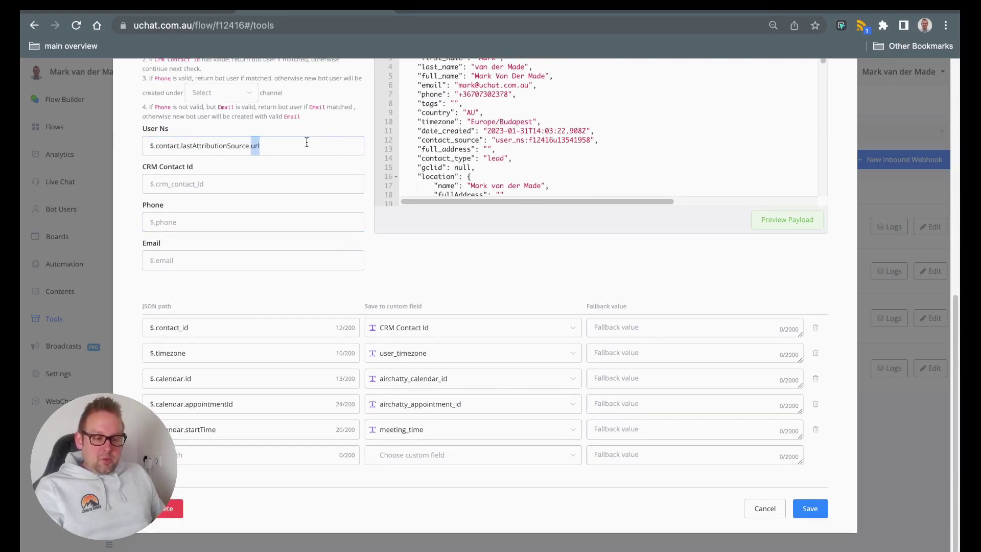
{"action": "triple_click", "coordinate": [306, 141]}
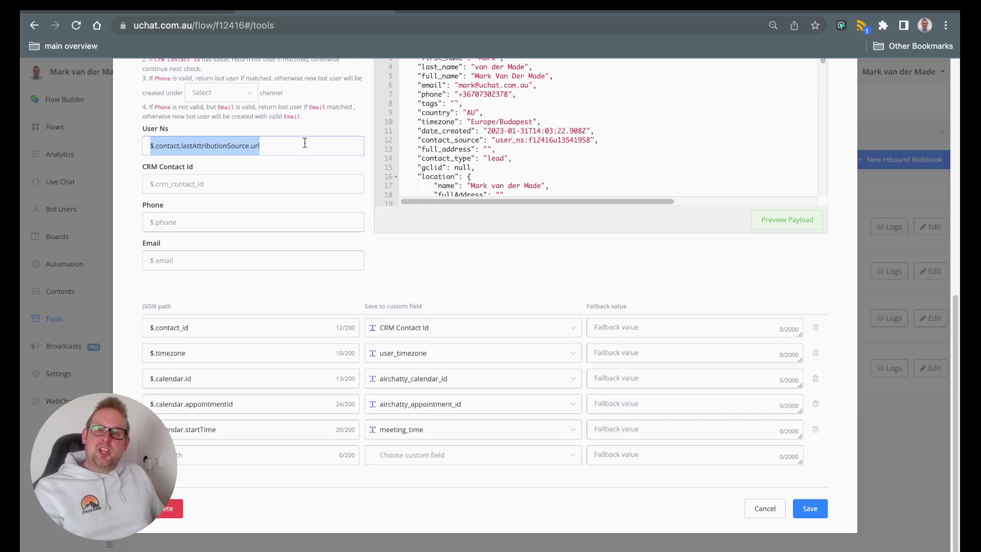
{"action": "left_click", "coordinate": [304, 144]}
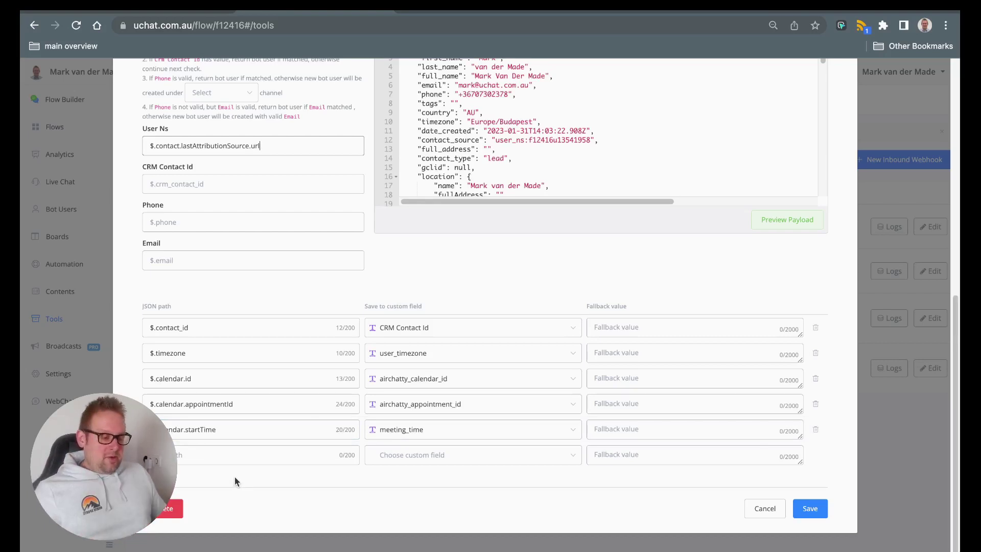
{"action": "left_click", "coordinate": [813, 509]}
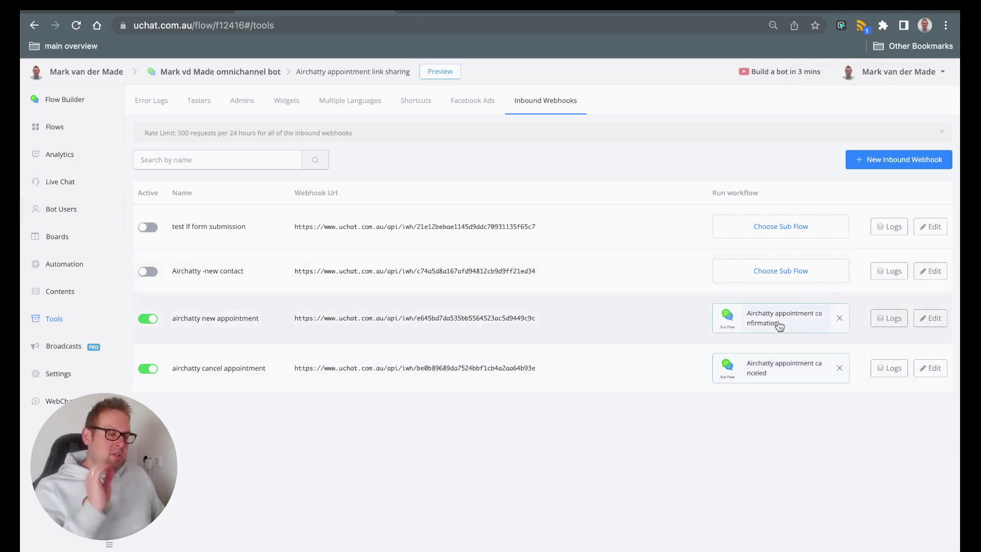
Open the "Airchatty appointment confirmation" sub flow and look over its nodes
{"action": "left_click", "coordinate": [58, 125]}
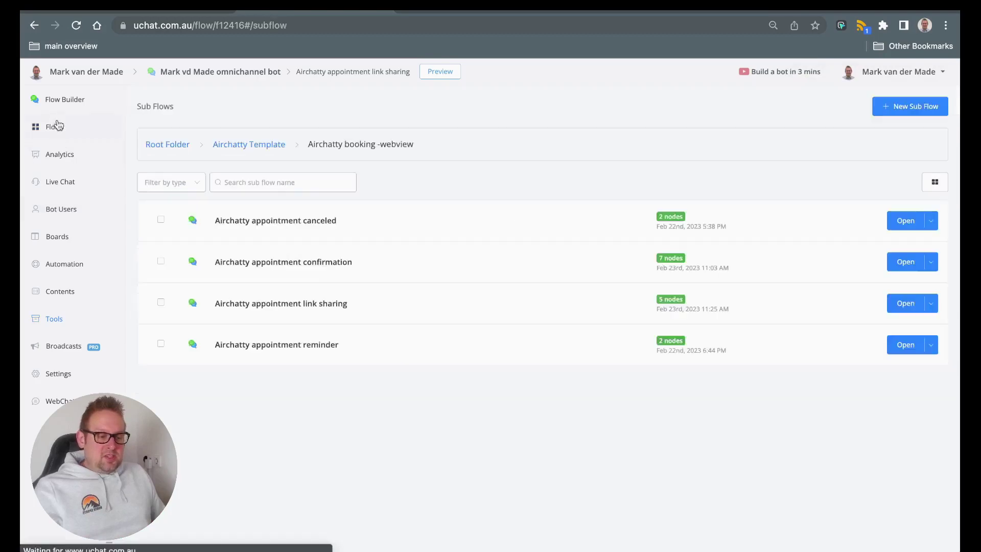
{"action": "left_click", "coordinate": [898, 263]}
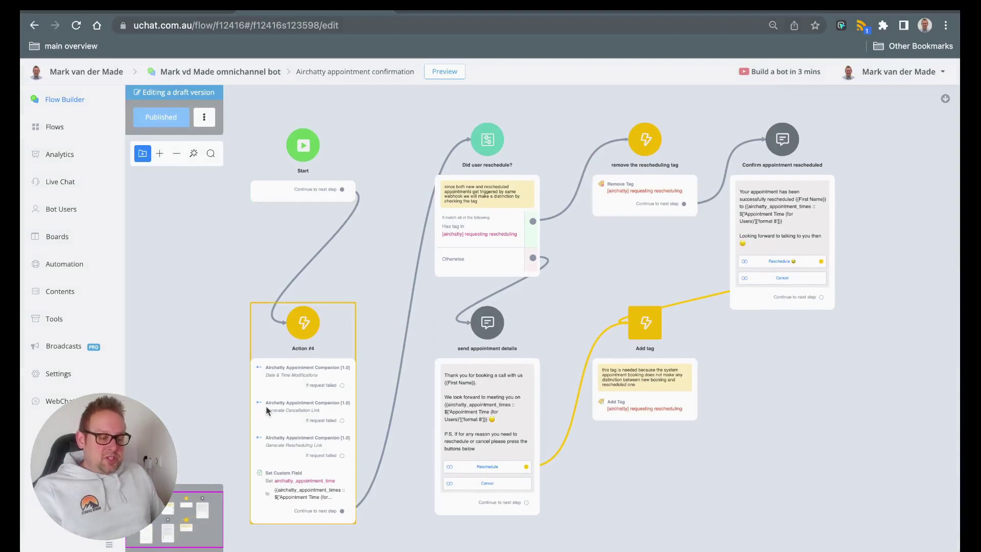
{"action": "scroll", "coordinate": [275, 399], "scroll_direction": "up", "scroll_amount": 3}
{"action": "scroll", "coordinate": [280, 397], "scroll_direction": "down", "scroll_amount": 2}
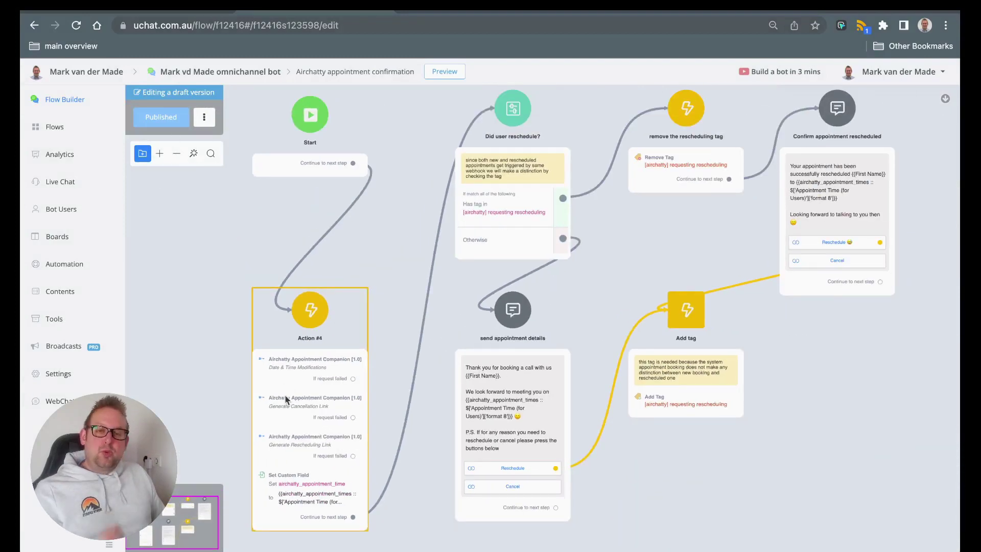
Open the Action #4 node and review its Date & Time Modifications request settings, then cancel the dialog
{"action": "left_click", "coordinate": [284, 394]}
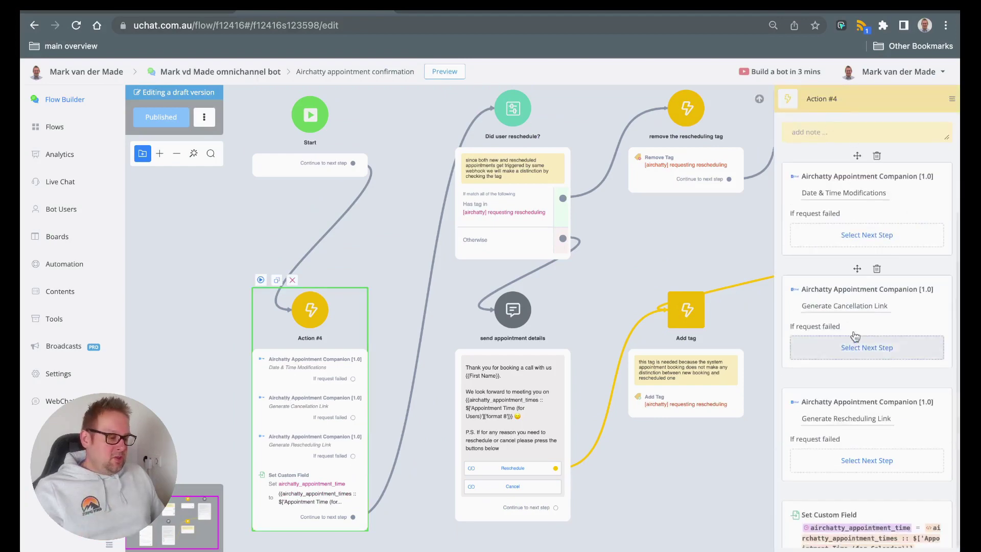
{"action": "left_click", "coordinate": [837, 192]}
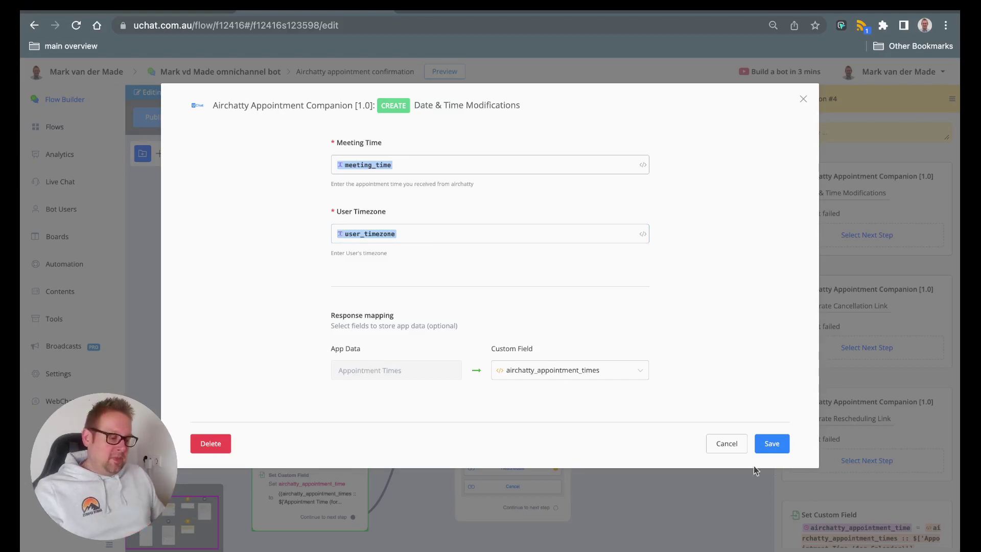
{"action": "left_click", "coordinate": [727, 444]}
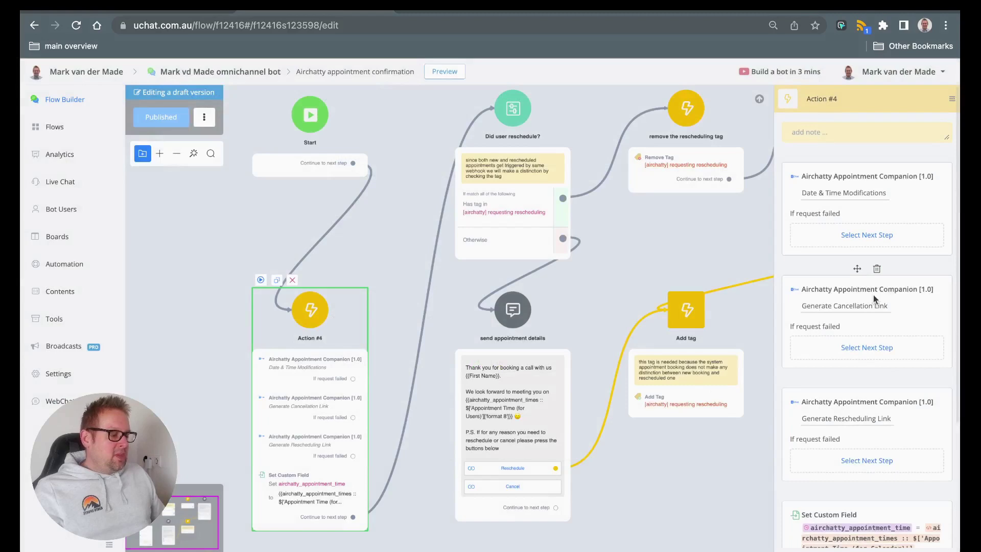
Review the event ID and response mapping of the Generate Cancellation Link request in Action #4, then cancel the dialog
{"action": "scroll", "coordinate": [873, 295], "scroll_direction": "down", "scroll_amount": 2}
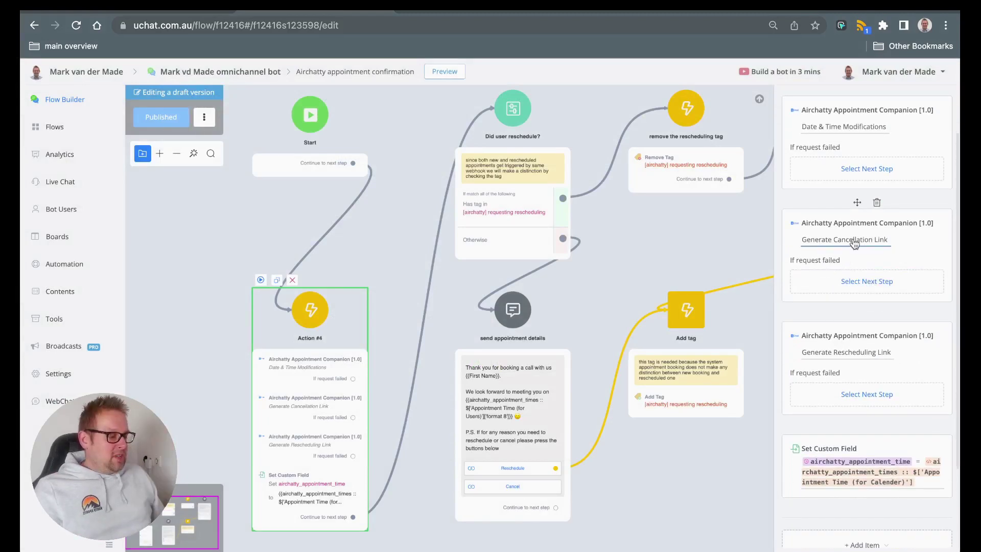
{"action": "left_click", "coordinate": [853, 239]}
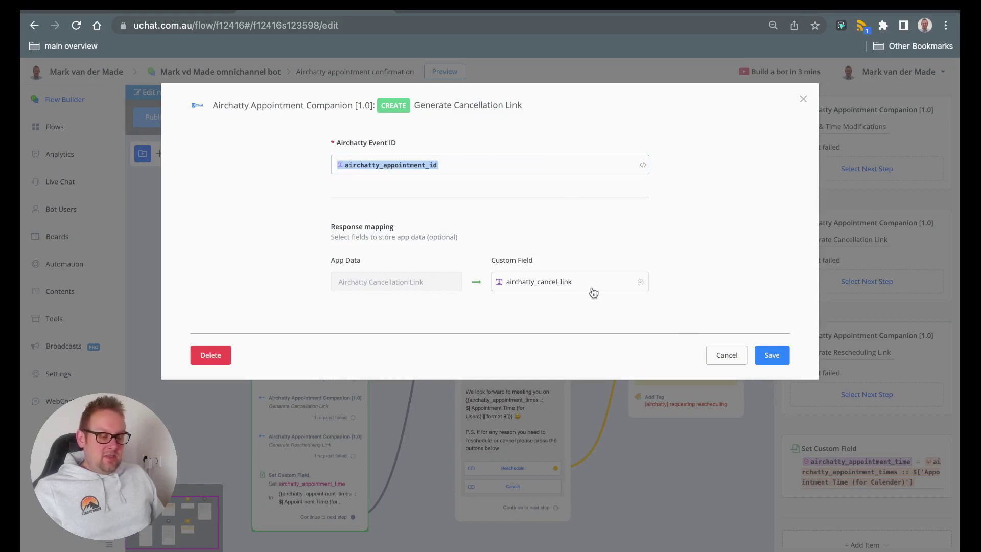
{"action": "left_click", "coordinate": [722, 356]}
Review the calendar ID, event ID and response mapping of the Generate Rescheduling Link request, then cancel the dialog
{"action": "left_click", "coordinate": [833, 353]}
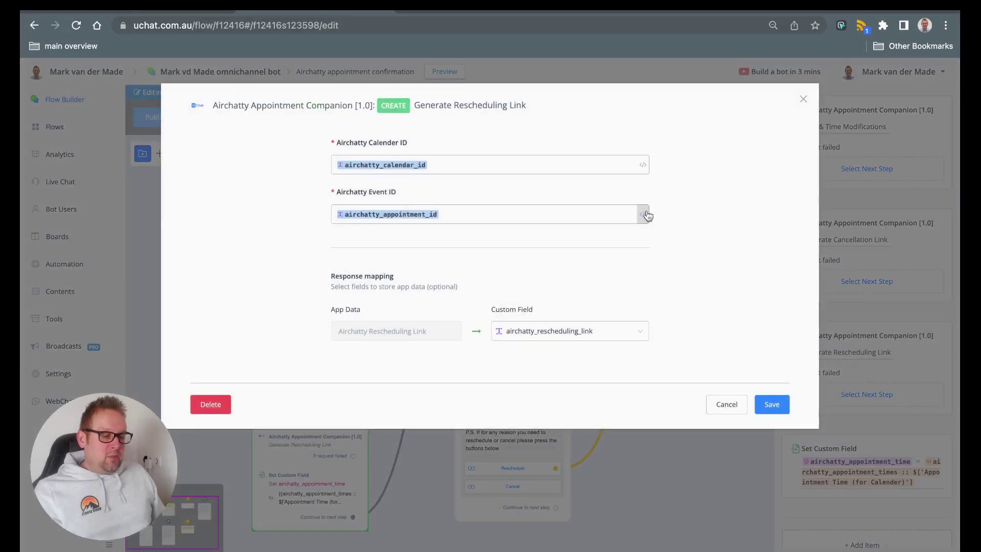
{"action": "triple_click", "coordinate": [339, 145]}
{"action": "triple_click", "coordinate": [374, 193]}
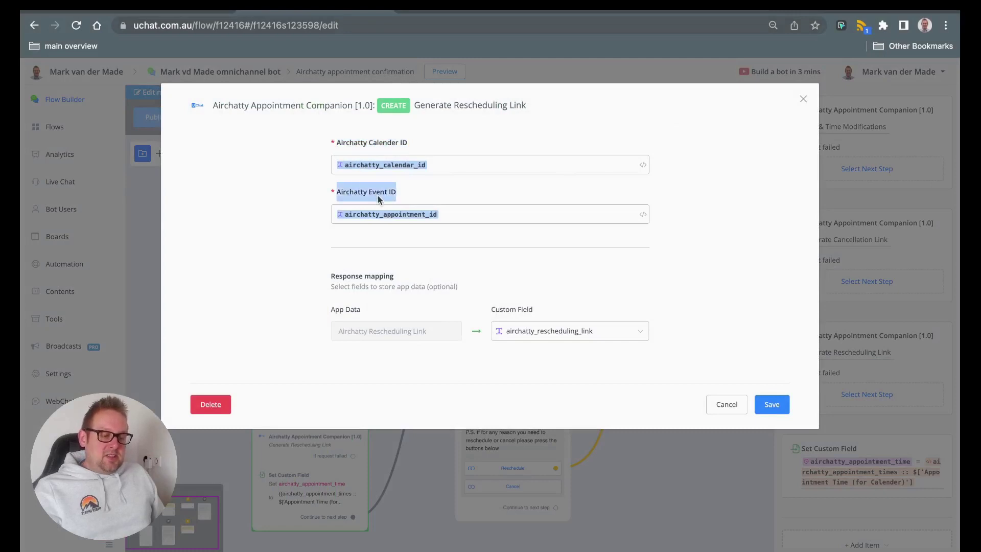
{"action": "left_click", "coordinate": [440, 187]}
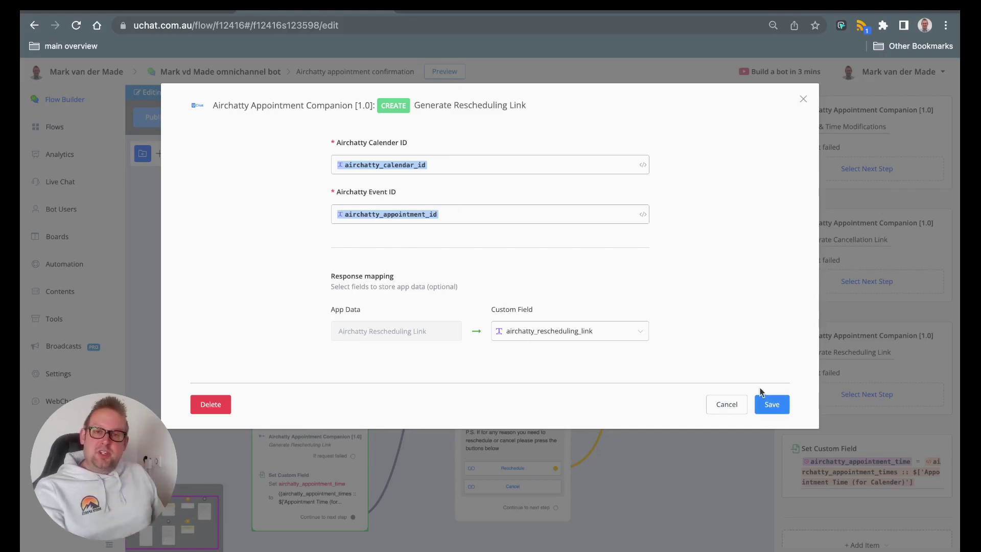
{"action": "left_click", "coordinate": [737, 404]}
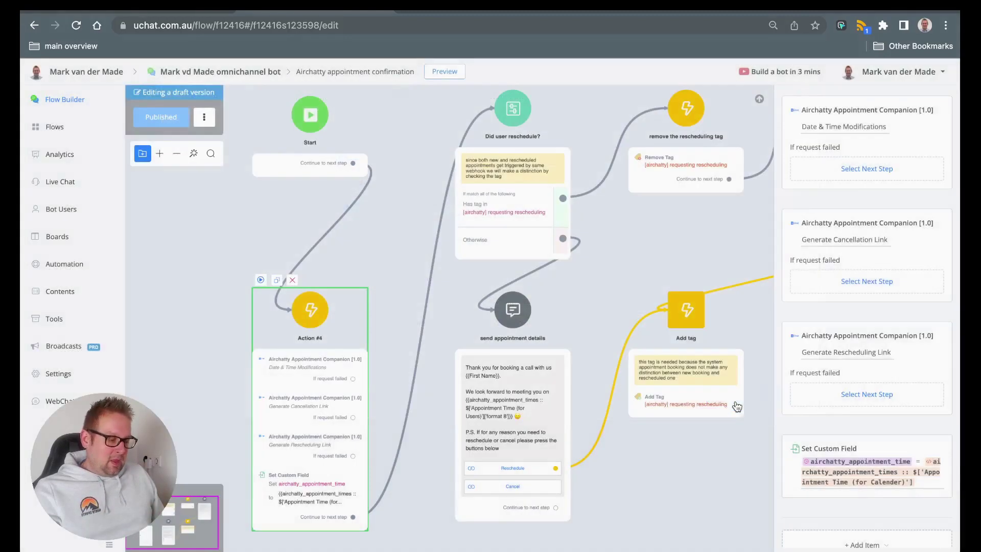
In the Set Custom Field action for airchatty_appointment_time, clear the value and insert the appointment_times variable
{"action": "scroll", "coordinate": [858, 375], "scroll_direction": "down", "scroll_amount": 2}
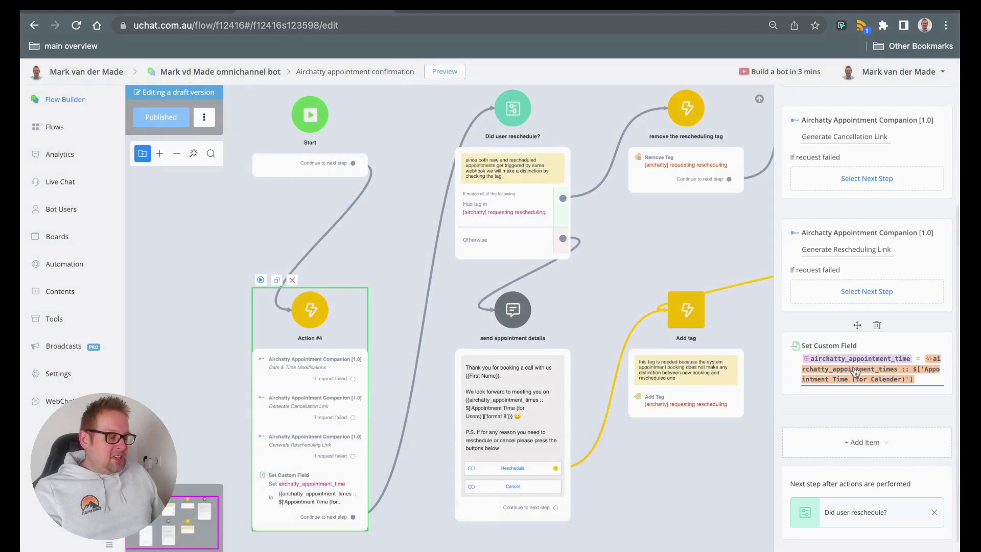
{"action": "left_click", "coordinate": [823, 356]}
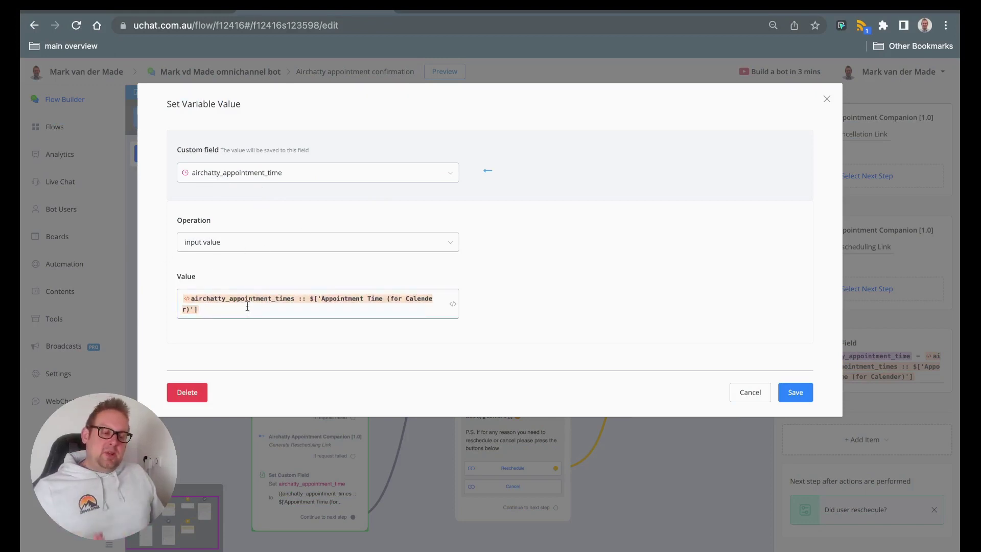
{"action": "key", "text": "BackSpace"}
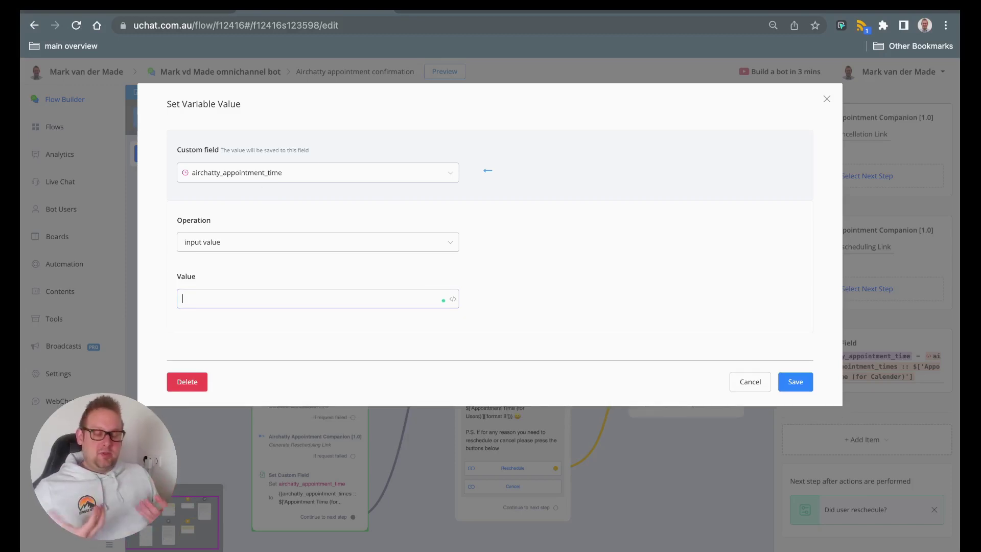
{"action": "type", "text": "{{"}
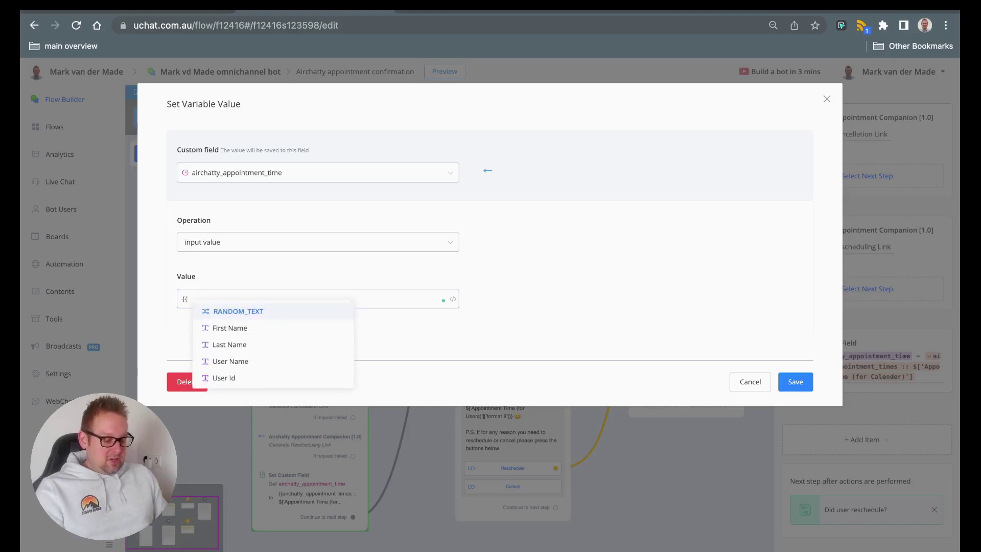
{"action": "type", "text": "appo"}
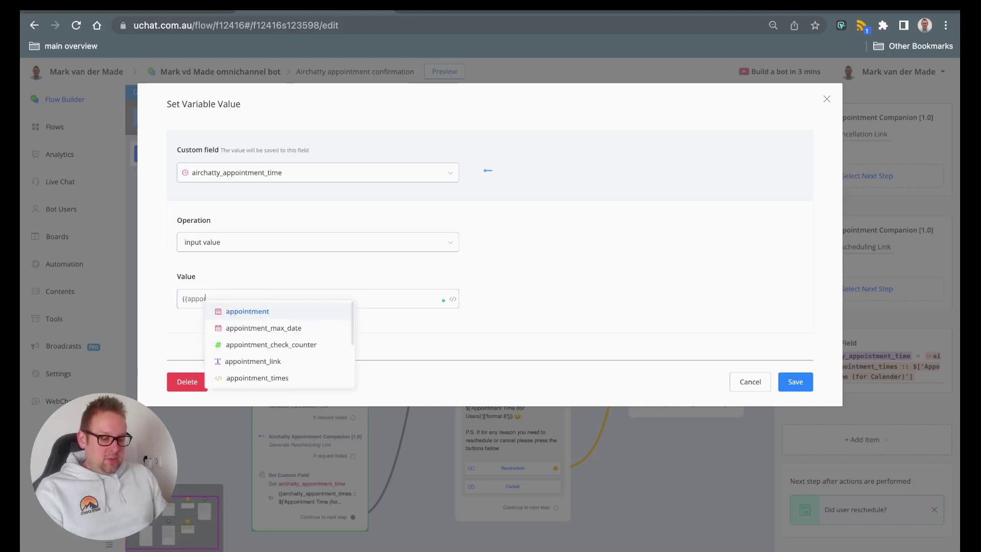
{"action": "type", "text": "in"}
{"action": "key", "text": "BackSpace"}
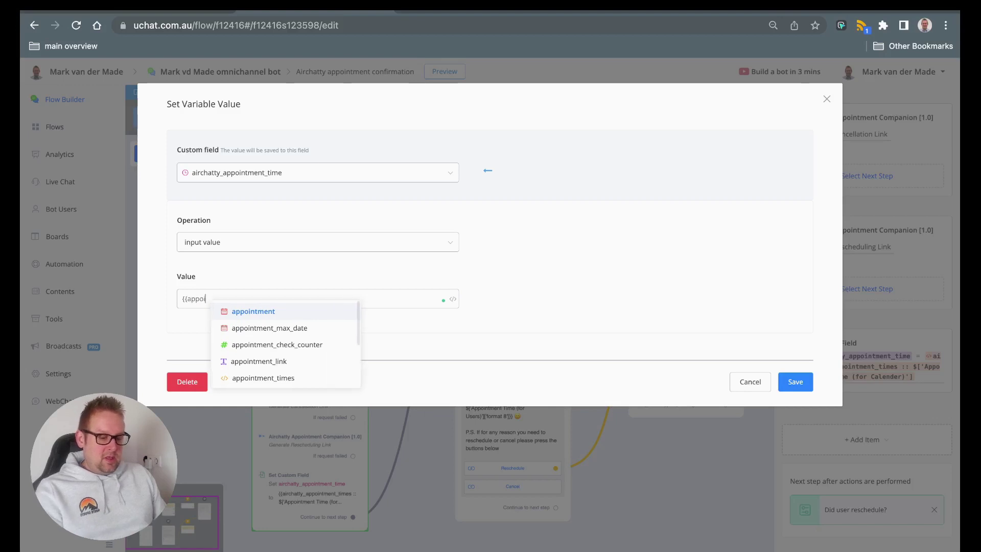
{"action": "scroll", "coordinate": [274, 336], "scroll_direction": "down", "scroll_amount": 2}
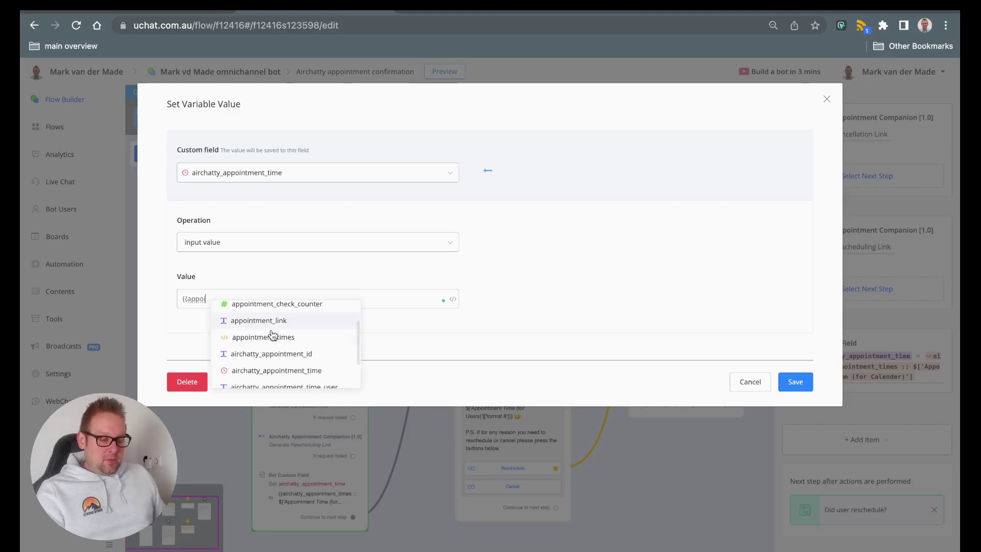
{"action": "left_click", "coordinate": [274, 335]}
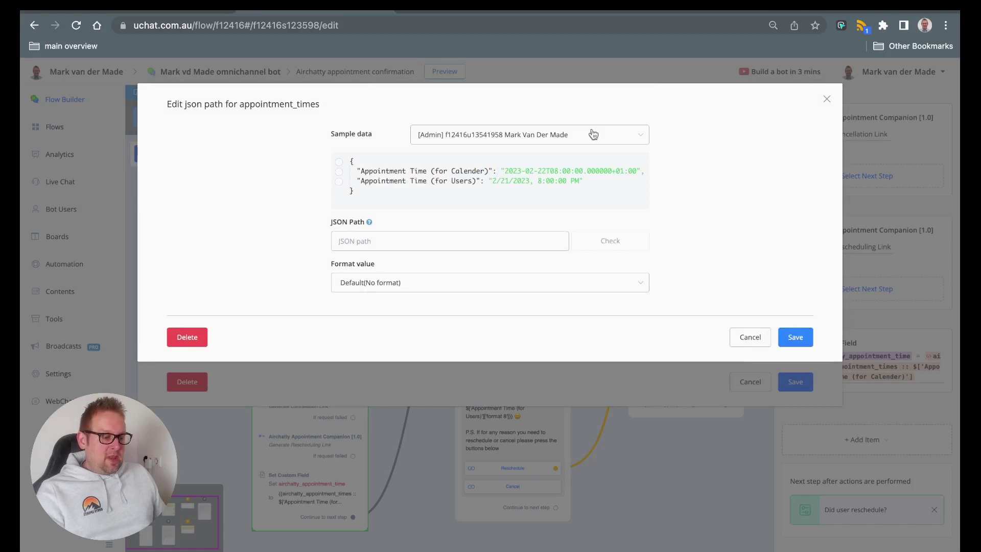
Load another admin's sample data, set the JSON path to $['Appointment Time (for Calender)'], and save the path and custom field value
{"action": "left_click", "coordinate": [593, 134]}
{"action": "left_click", "coordinate": [512, 179]}
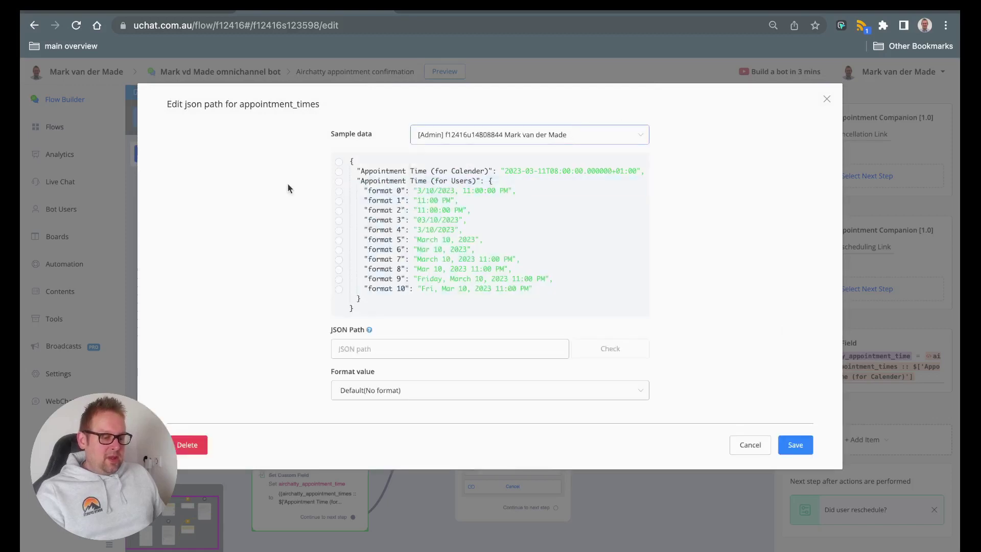
{"action": "left_click", "coordinate": [340, 172]}
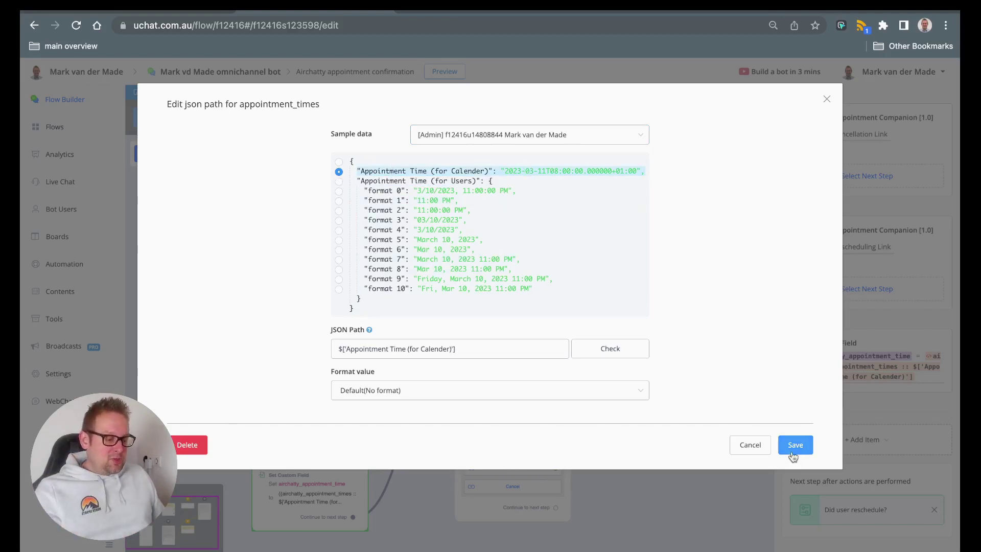
{"action": "left_click", "coordinate": [803, 442]}
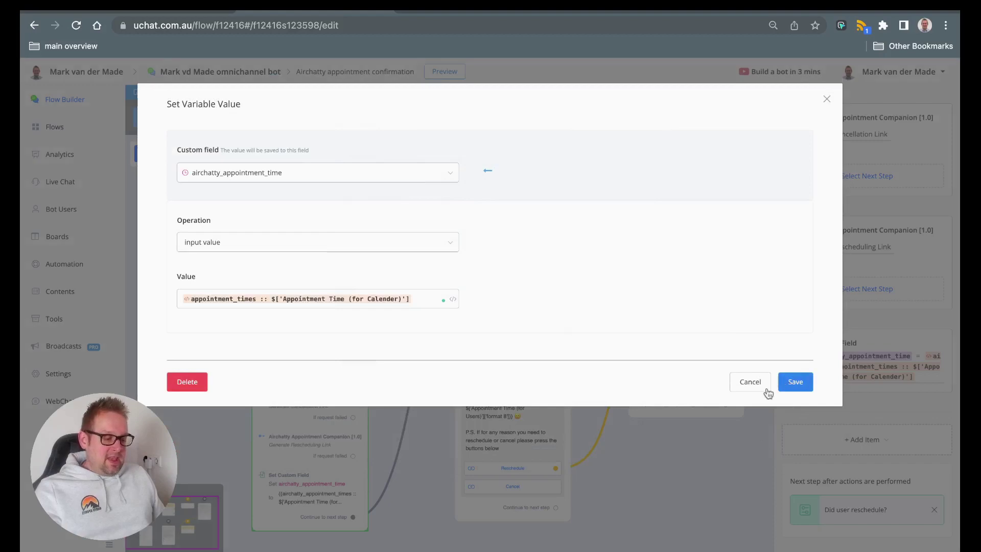
{"action": "left_click", "coordinate": [786, 383]}
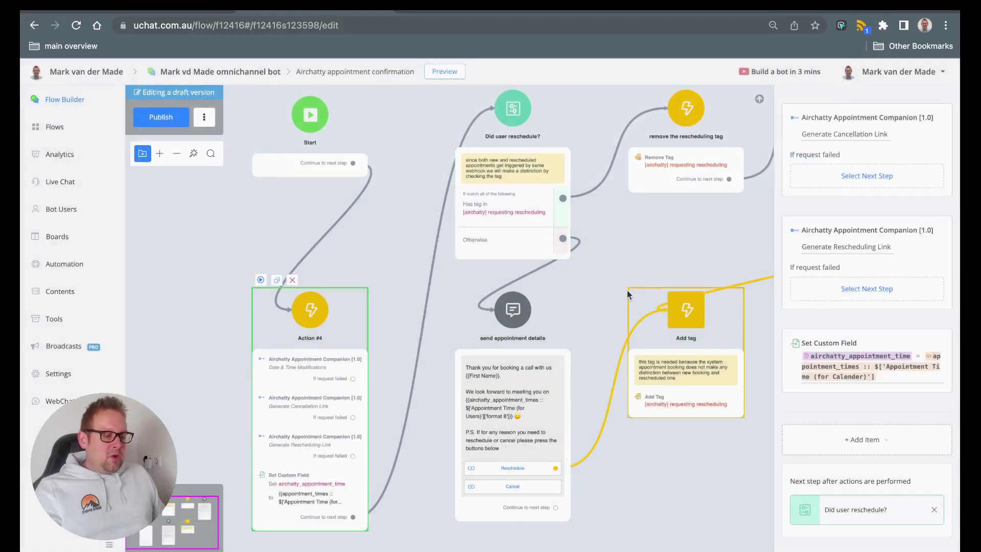
Examine the rescheduling check, tag removal, rescheduled confirmation and "send appointment details" nodes of the sub flow
{"action": "left_click_drag", "start_coordinate": [610, 253], "coordinate": [533, 313]}
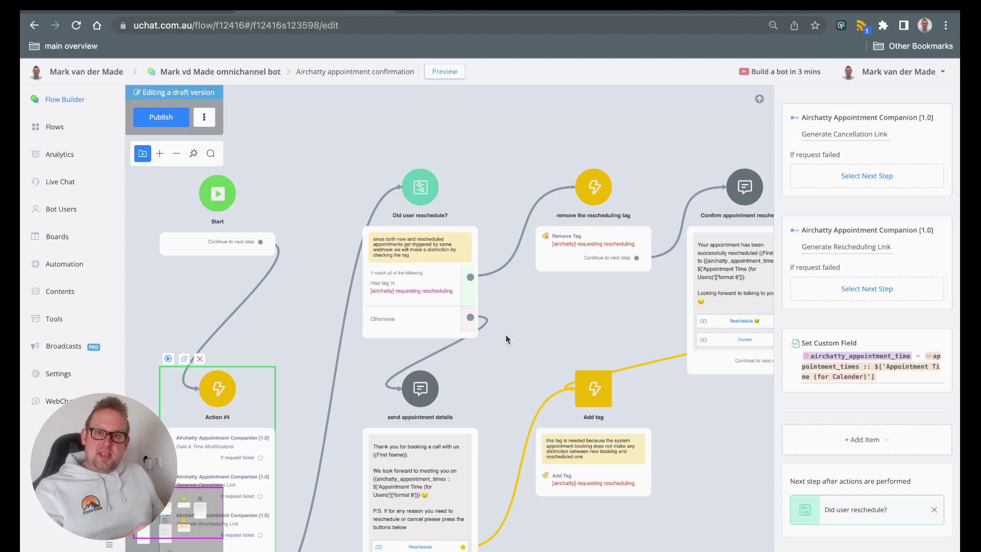
{"action": "left_click_drag", "start_coordinate": [575, 311], "coordinate": [477, 309]}
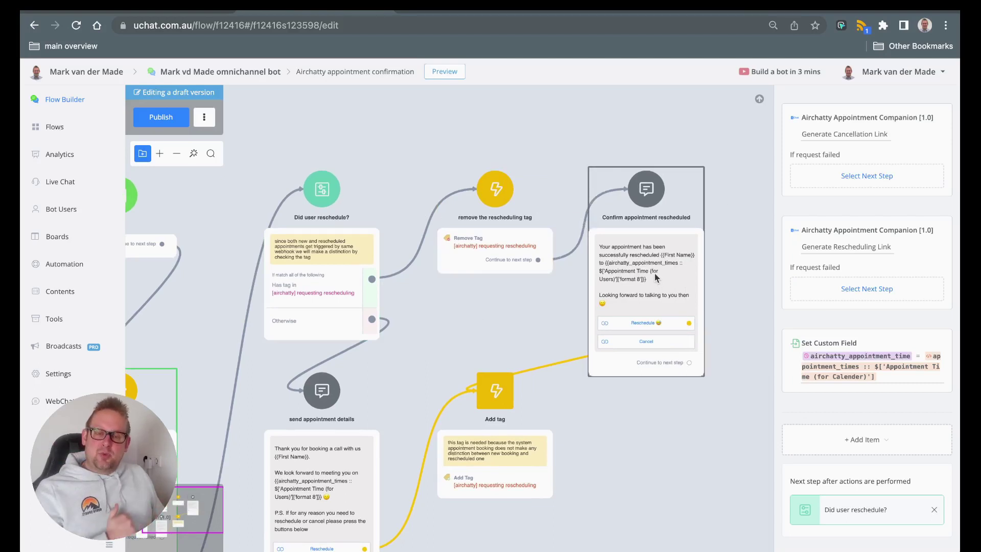
{"action": "left_click_drag", "start_coordinate": [456, 316], "coordinate": [486, 305]}
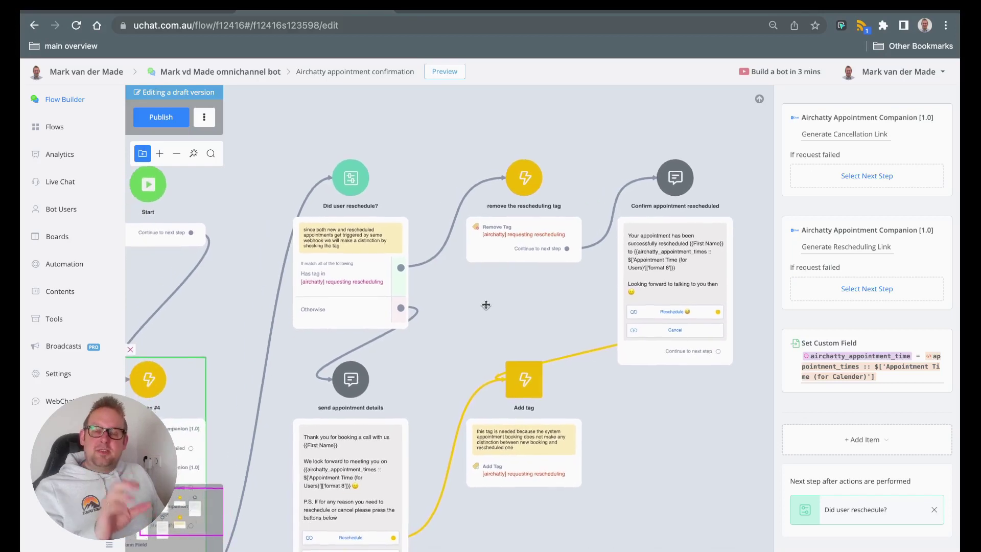
{"action": "scroll", "coordinate": [486, 305], "scroll_direction": "down", "scroll_amount": 5}
{"action": "scroll", "coordinate": [394, 305], "scroll_direction": "up", "scroll_amount": 5}
{"action": "scroll", "coordinate": [394, 305], "scroll_direction": "up", "scroll_amount": 3}
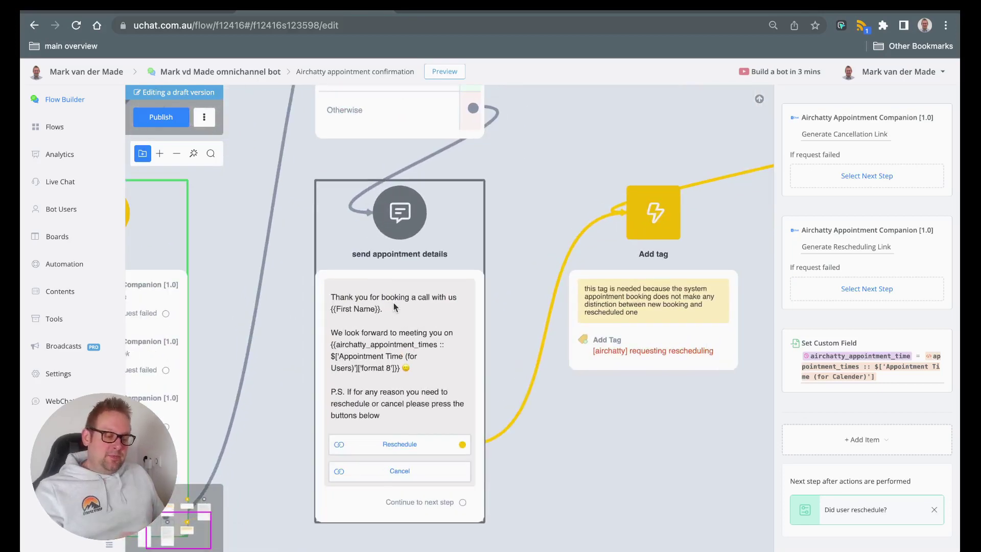
{"action": "scroll", "coordinate": [393, 302], "scroll_direction": "down", "scroll_amount": 1}
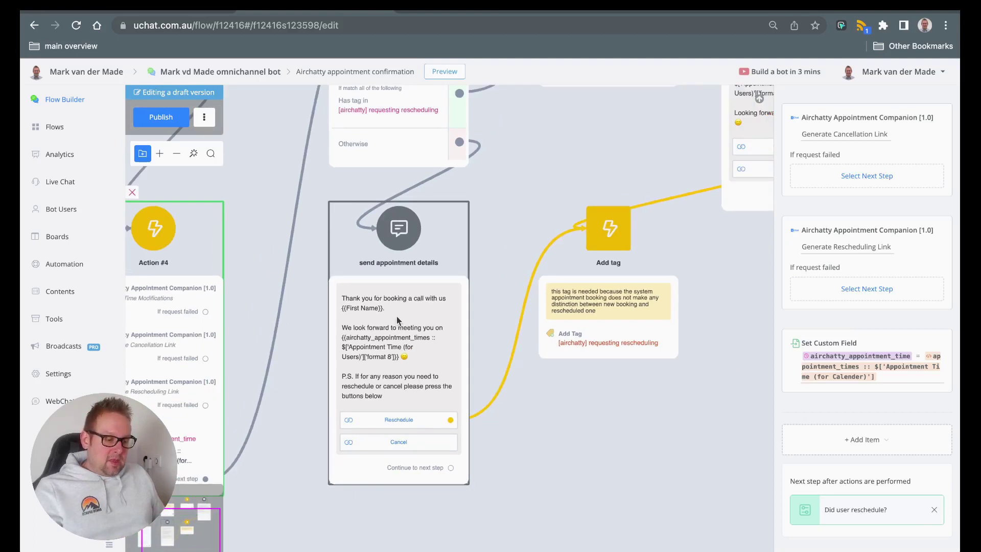
In the "send appointment details" message, try format 9 for the airchatty_appointment_times JSON path, then reselect format 8 and save
{"action": "left_click", "coordinate": [396, 317]}
{"action": "scroll", "coordinate": [816, 280], "scroll_direction": "up", "scroll_amount": 4}
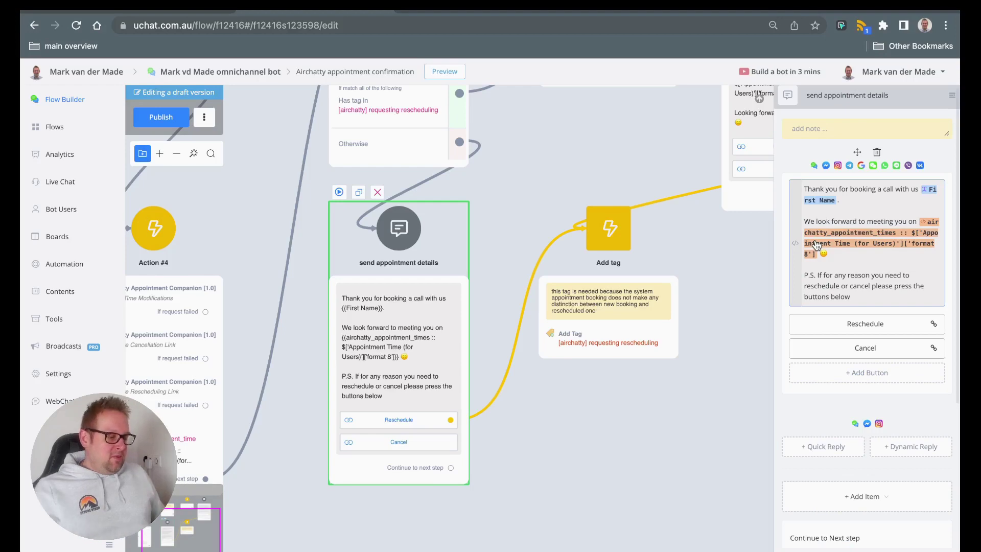
{"action": "left_click", "coordinate": [816, 245]}
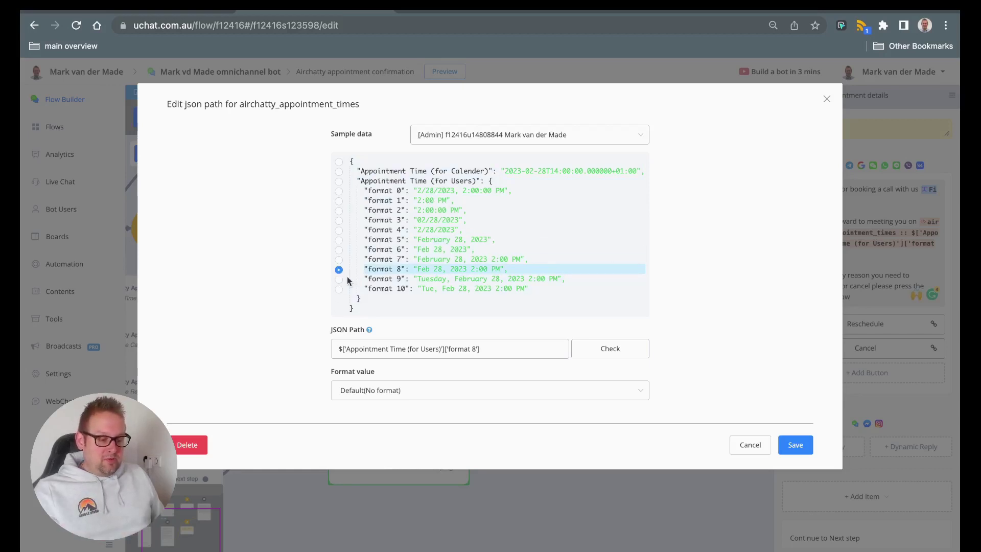
{"action": "left_click", "coordinate": [338, 279]}
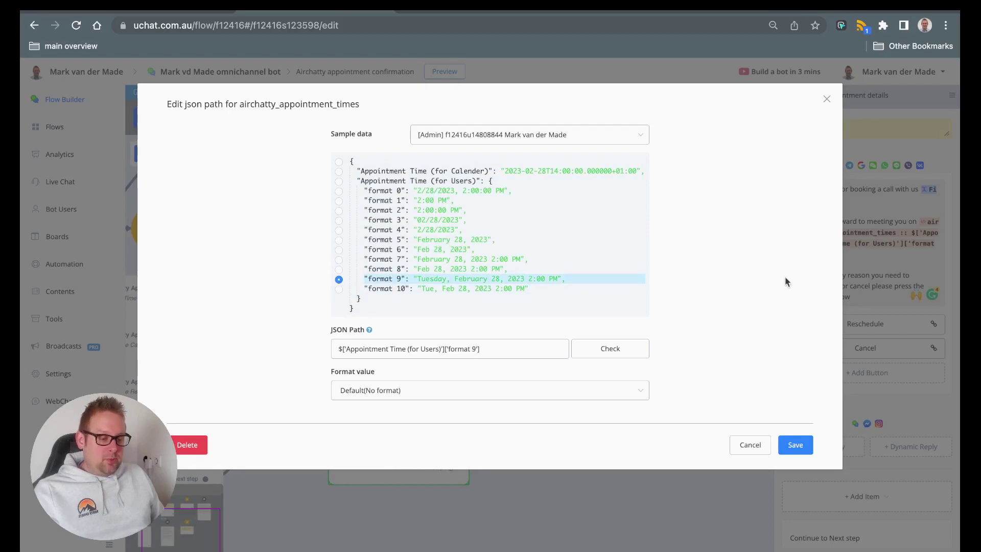
{"action": "left_click", "coordinate": [339, 269]}
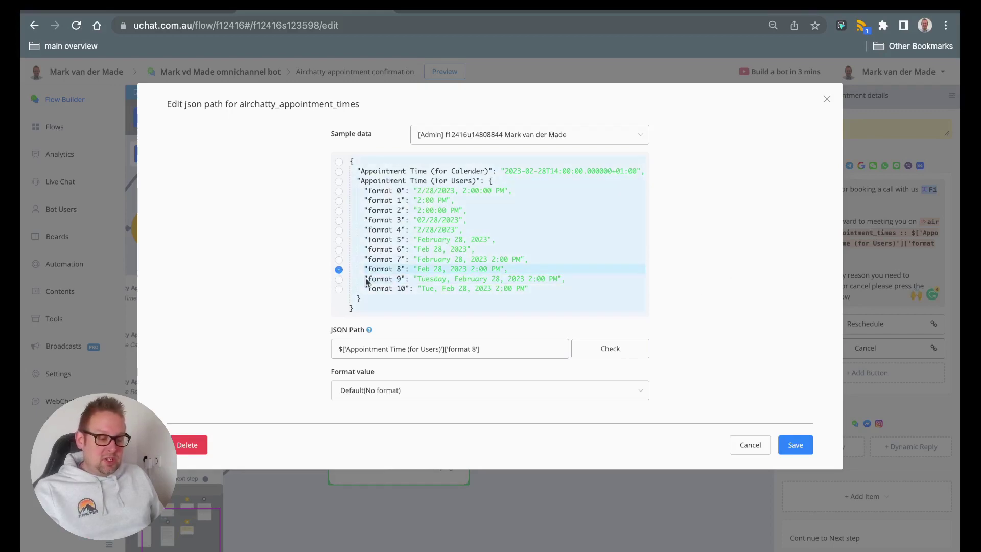
{"action": "left_click", "coordinate": [789, 439]}
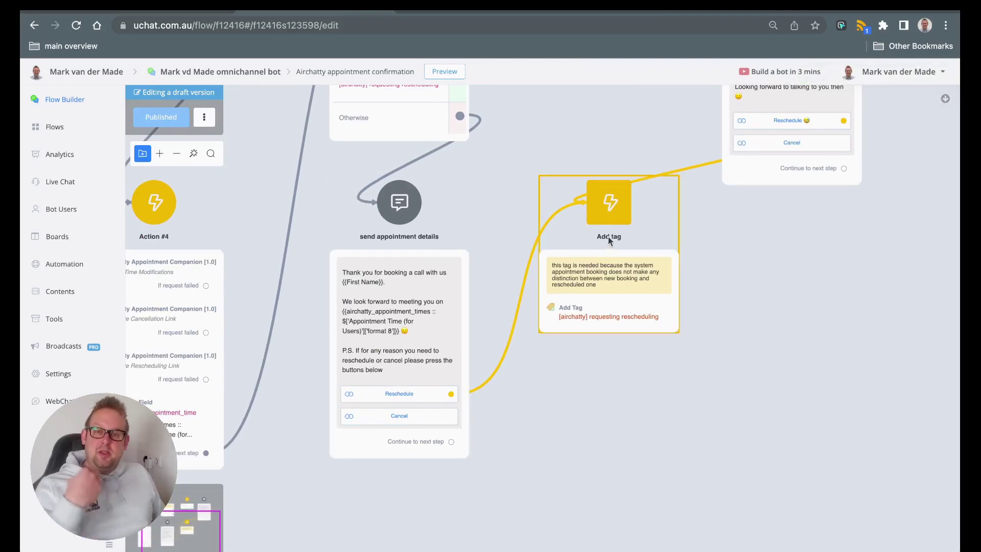
Look over the rescheduling nodes, reopen the "airchatty new appointment" inbound webhook for editing, and switch to the Airchatty calendar settings
{"action": "left_click_drag", "start_coordinate": [583, 106], "coordinate": [659, 285]}
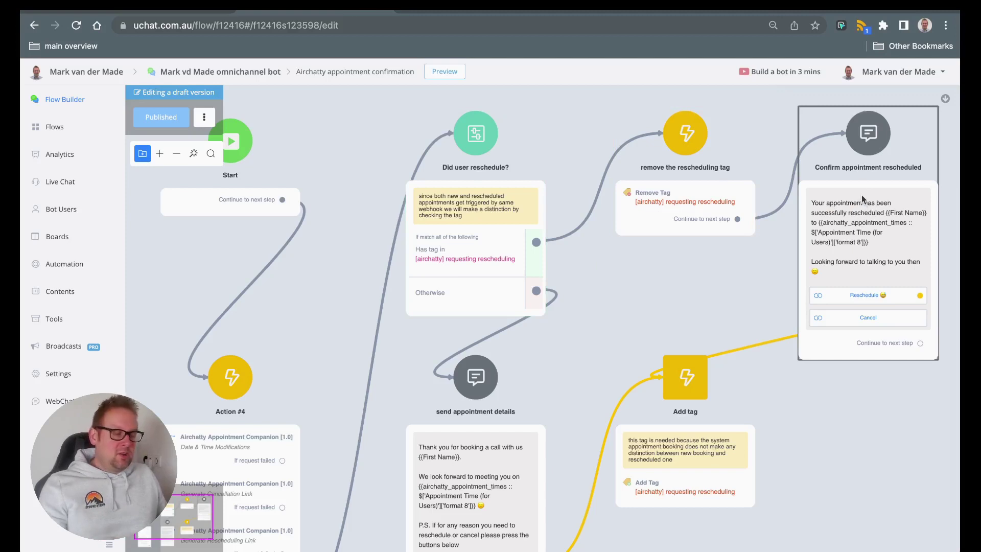
{"action": "left_click", "coordinate": [55, 318]}
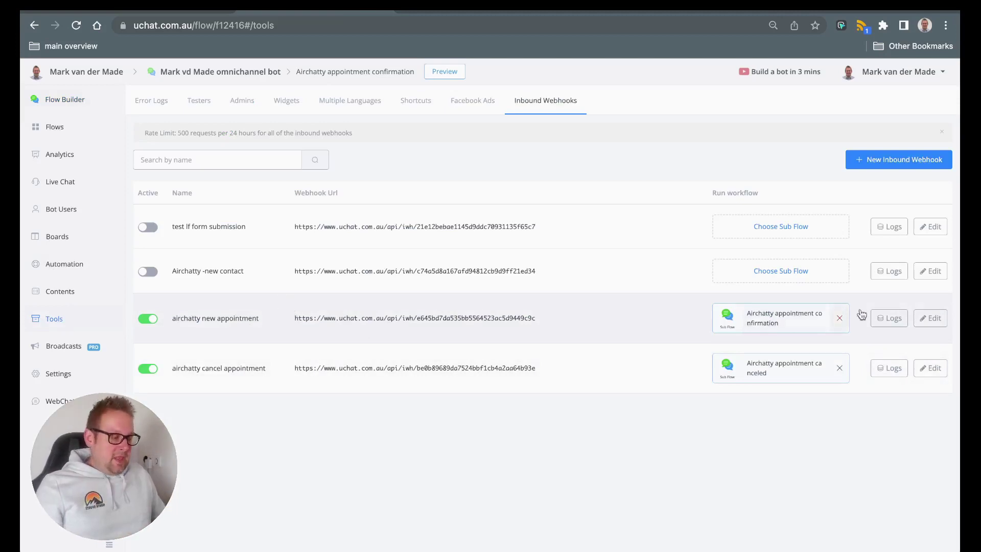
{"action": "left_click", "coordinate": [926, 319]}
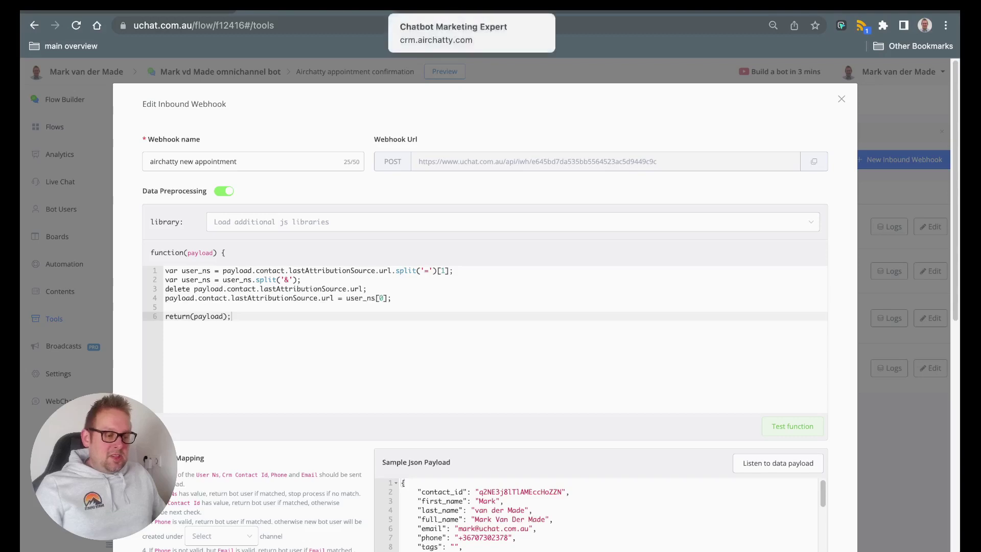
{"action": "left_click", "coordinate": [470, 5]}
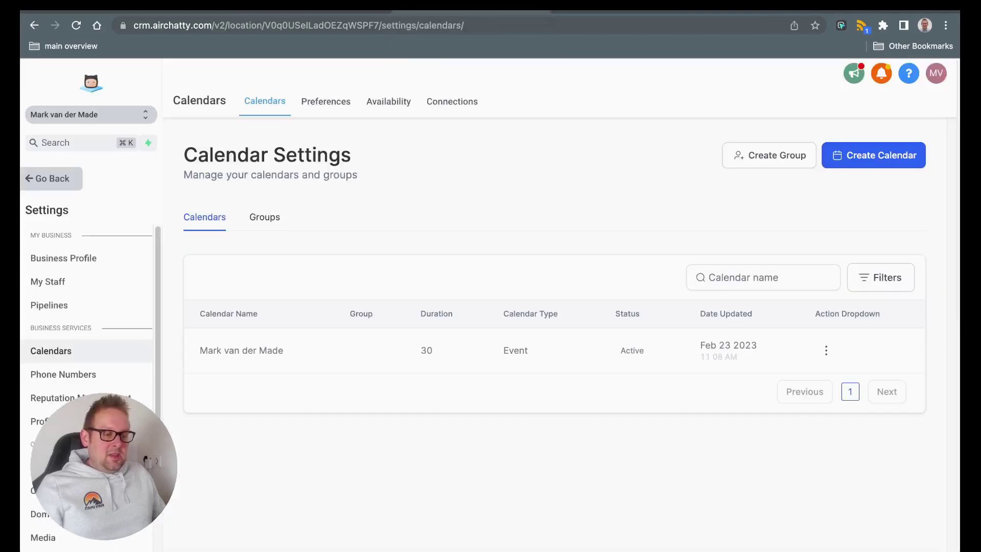
Open the "New Workflow : New booked appointment" automation workflow and look over the triggers that can be added to it
{"action": "left_click", "coordinate": [51, 178]}
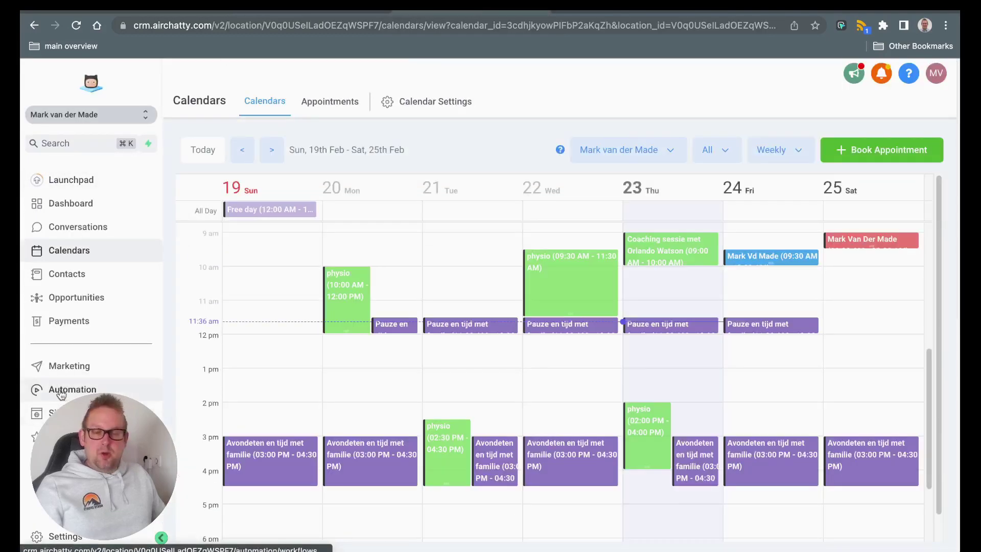
{"action": "left_click", "coordinate": [61, 390]}
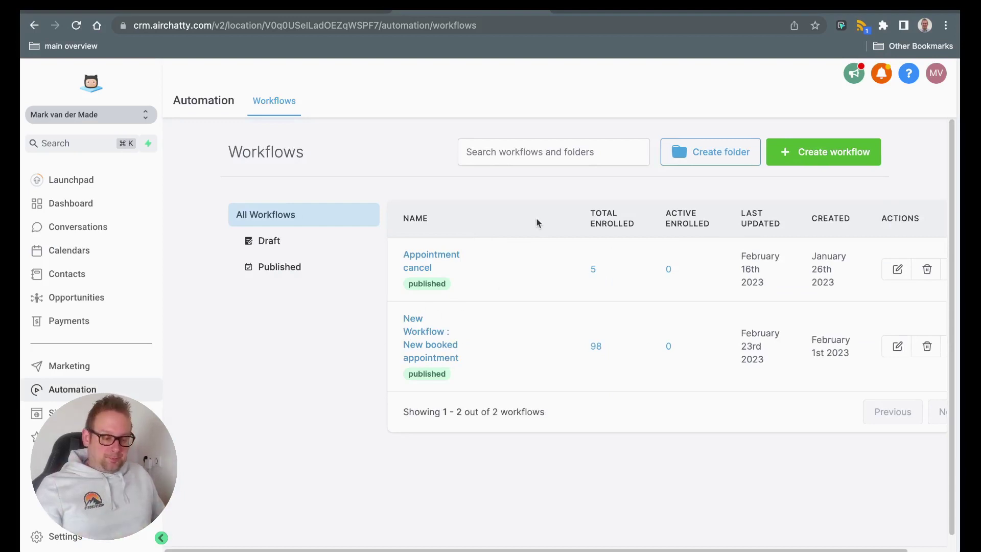
{"action": "left_click", "coordinate": [451, 355]}
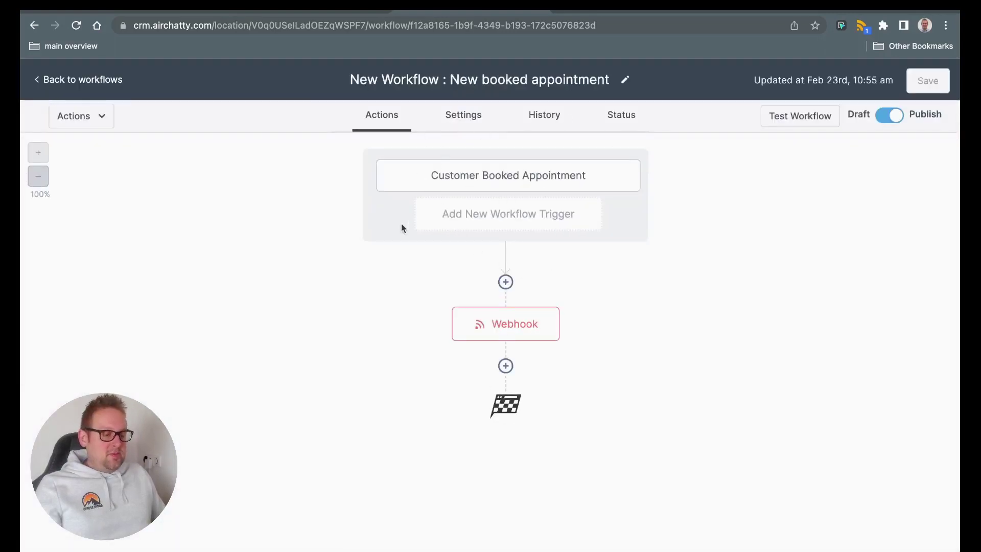
{"action": "left_click", "coordinate": [533, 222]}
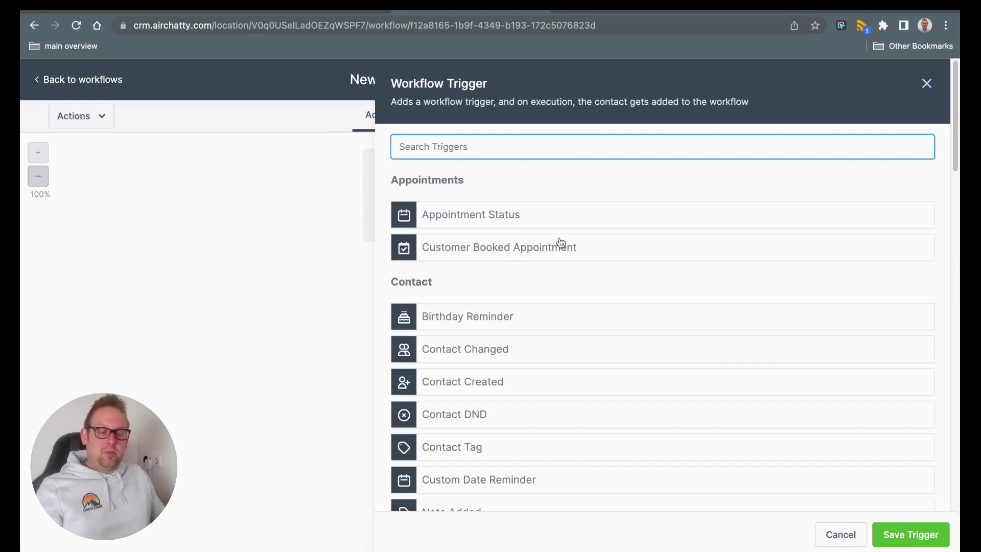
{"action": "left_click", "coordinate": [316, 238]}
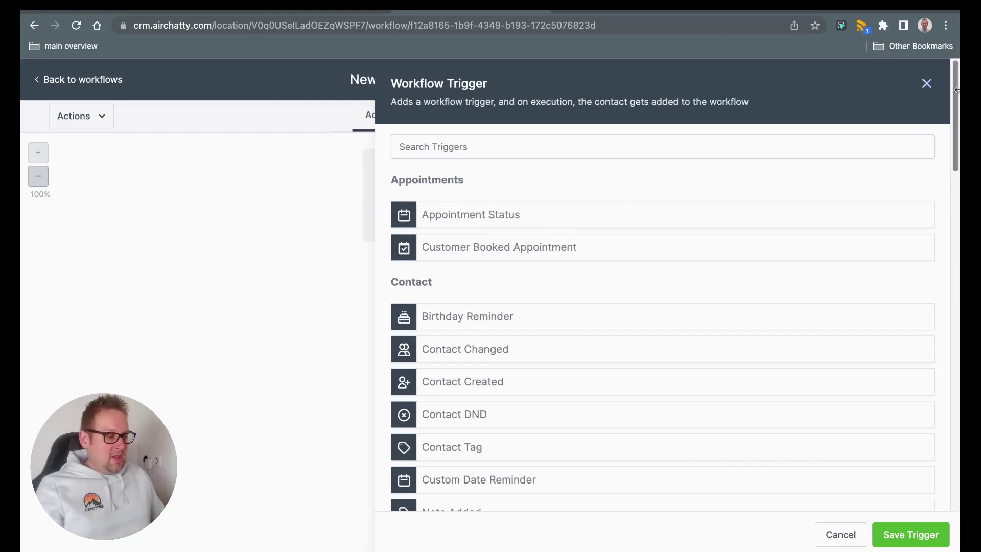
{"action": "left_click", "coordinate": [927, 84]}
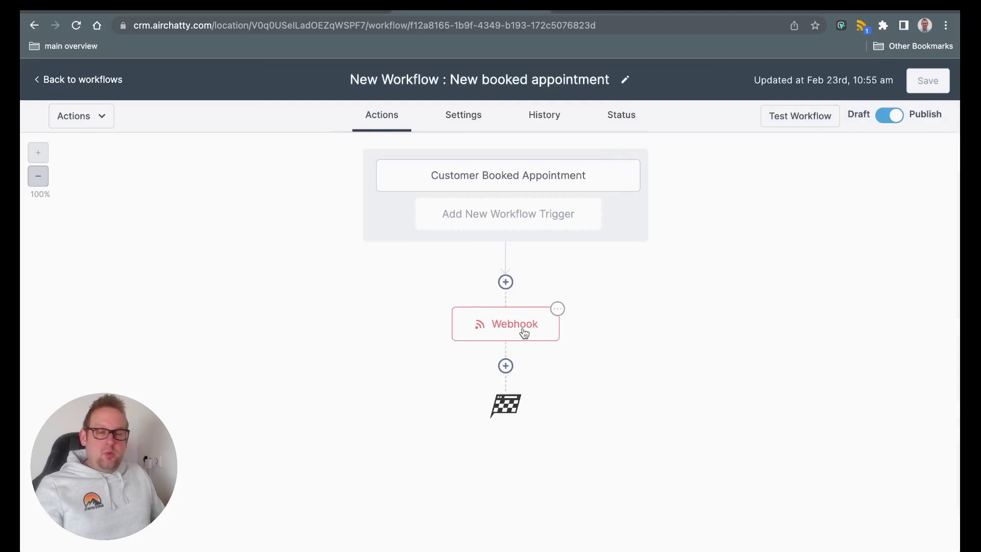
Search for "webh" among the actions that can be added ahead of the existing Webhook action, without adding one
{"action": "left_click", "coordinate": [505, 282]}
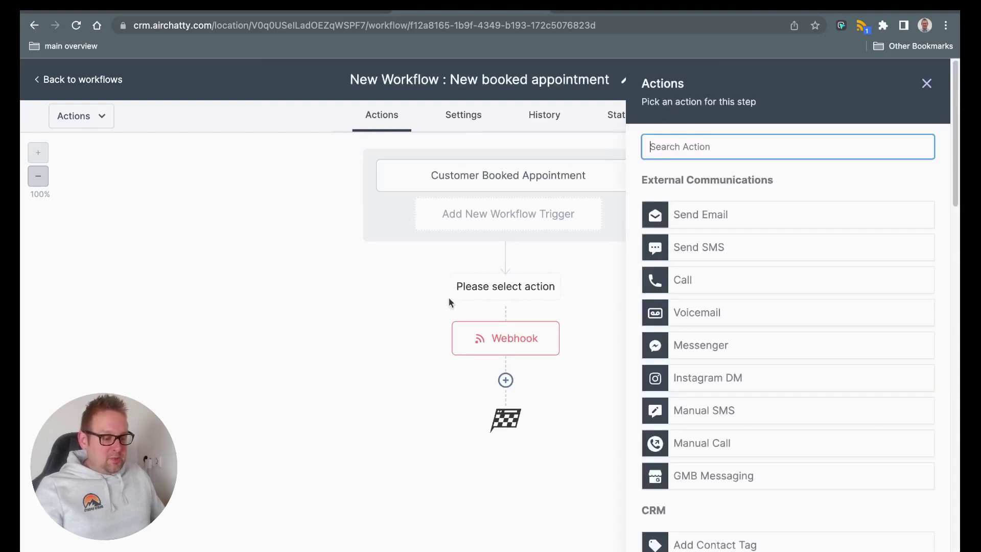
{"action": "type", "text": "webh"}
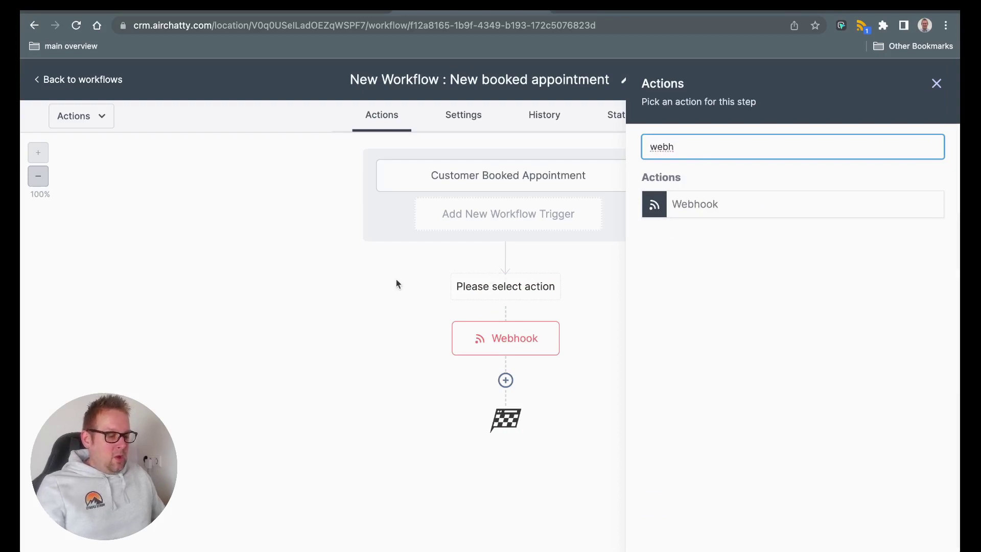
{"action": "left_click", "coordinate": [937, 83]}
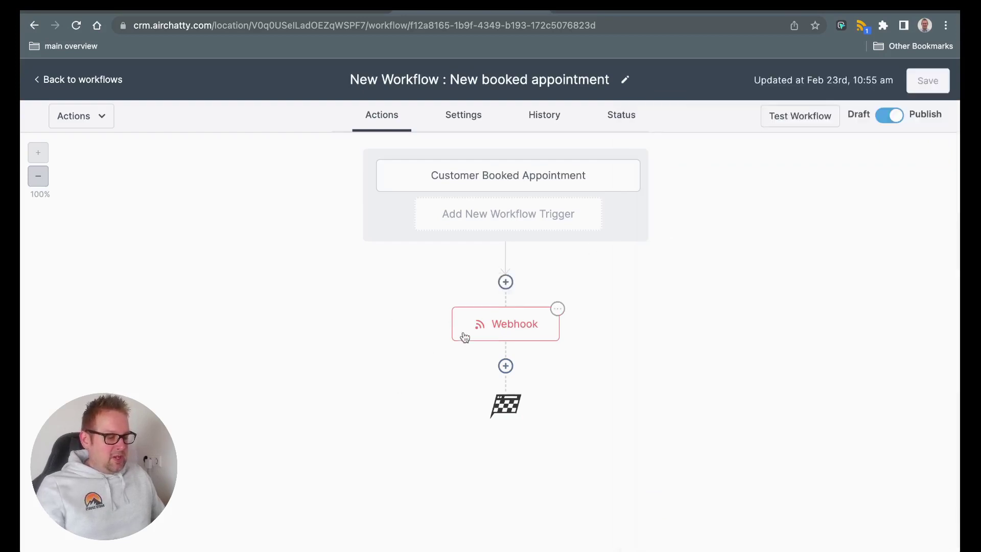
Review the existing Webhook action's name and URL, and save both the action and the new booked appointment workflow
{"action": "left_click", "coordinate": [486, 319]}
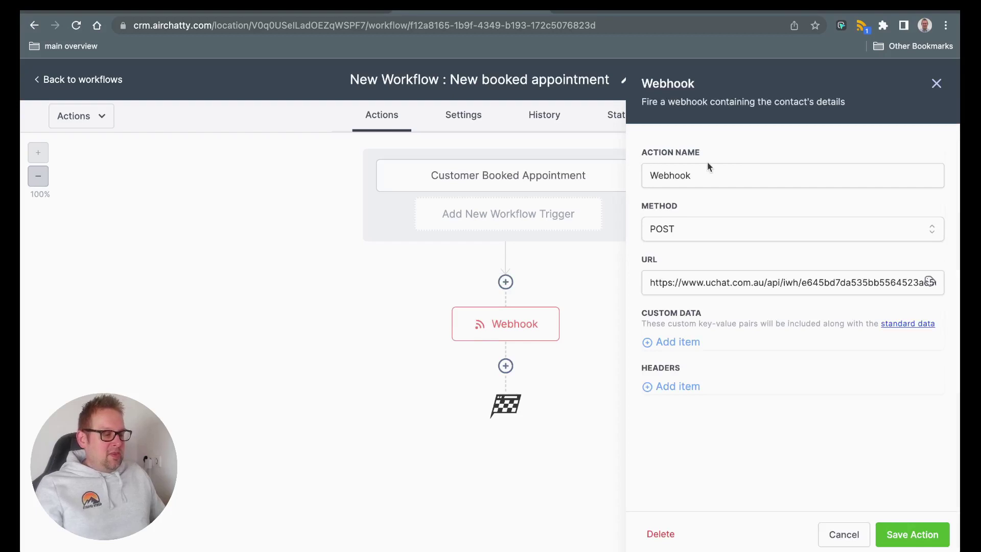
{"action": "double_click", "coordinate": [705, 176]}
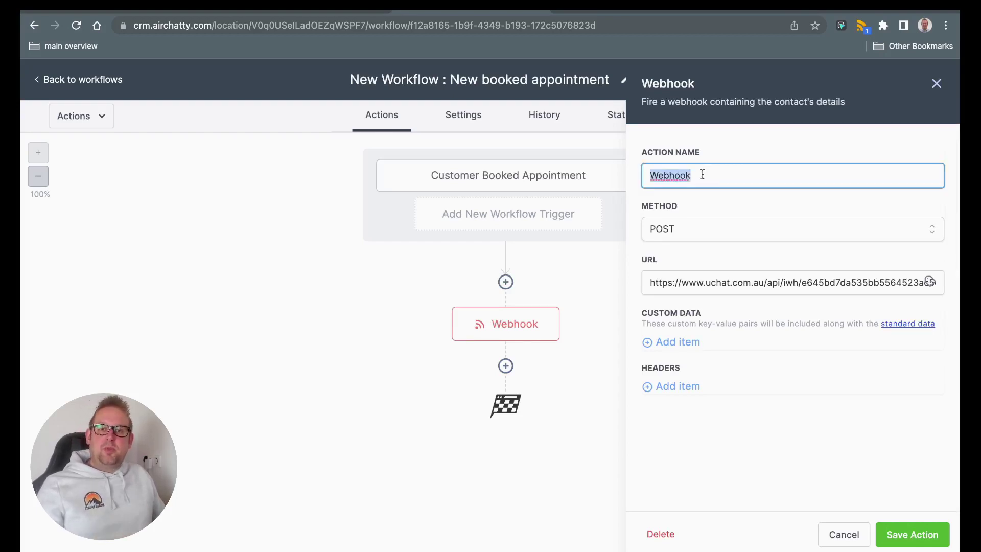
{"action": "left_click", "coordinate": [710, 151]}
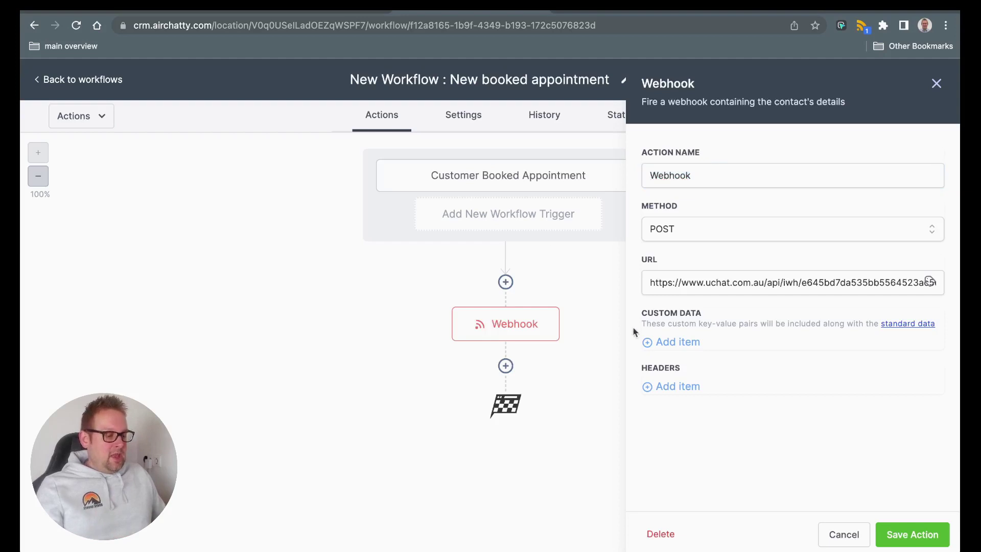
{"action": "double_click", "coordinate": [671, 282]}
{"action": "left_click", "coordinate": [670, 282]}
{"action": "key", "text": "ctrl+a"}
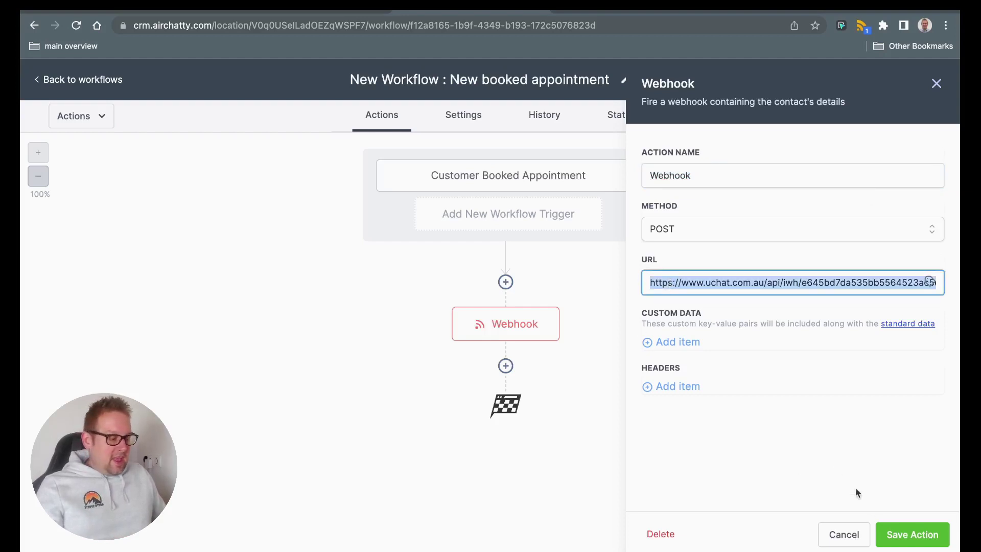
{"action": "left_click", "coordinate": [914, 545]}
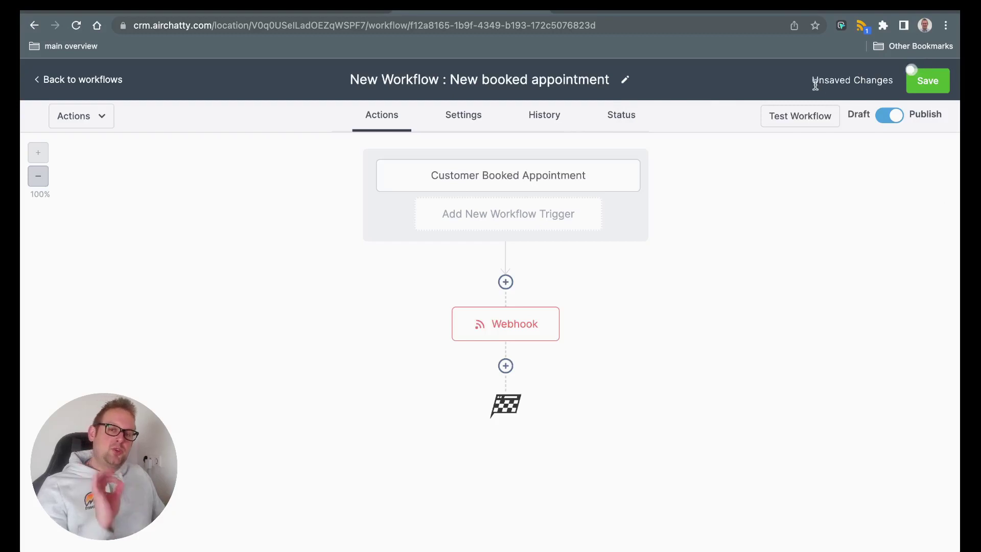
{"action": "left_click", "coordinate": [927, 80]}
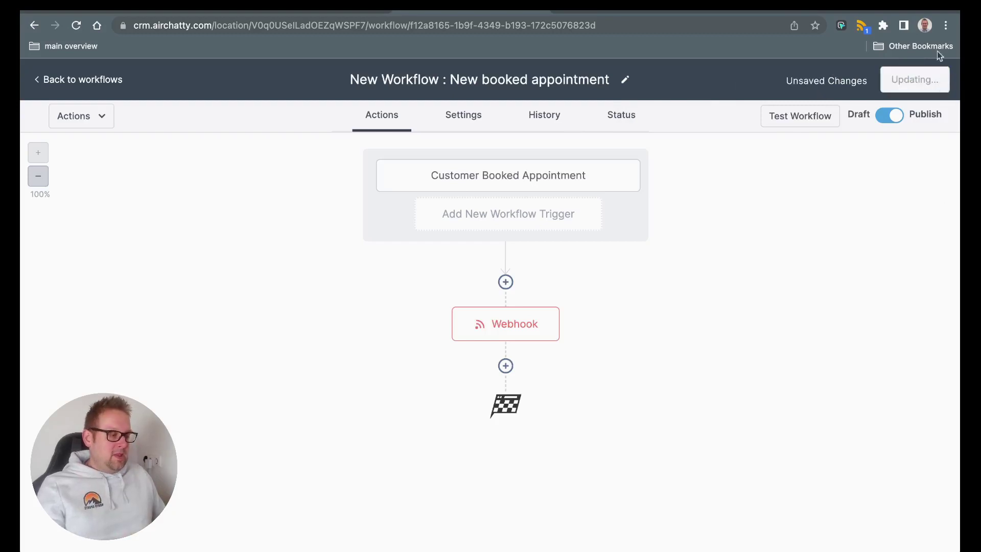
{"action": "left_click", "coordinate": [936, 79]}
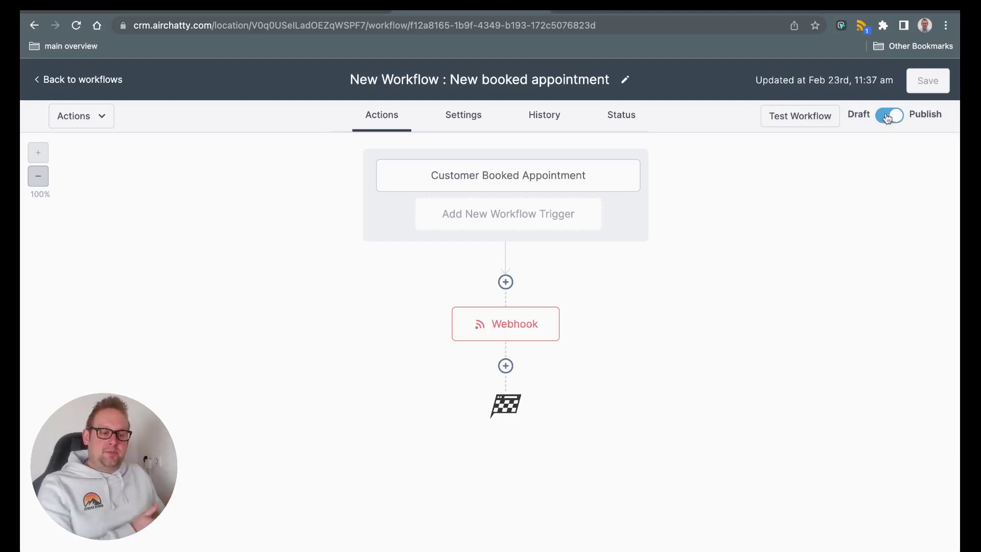
Switch to UChat, close the "airchatty new appointment" webhook without saving, and copy the webhook URL of "airchatty cancel appointment"
{"action": "left_click", "coordinate": [280, 13]}
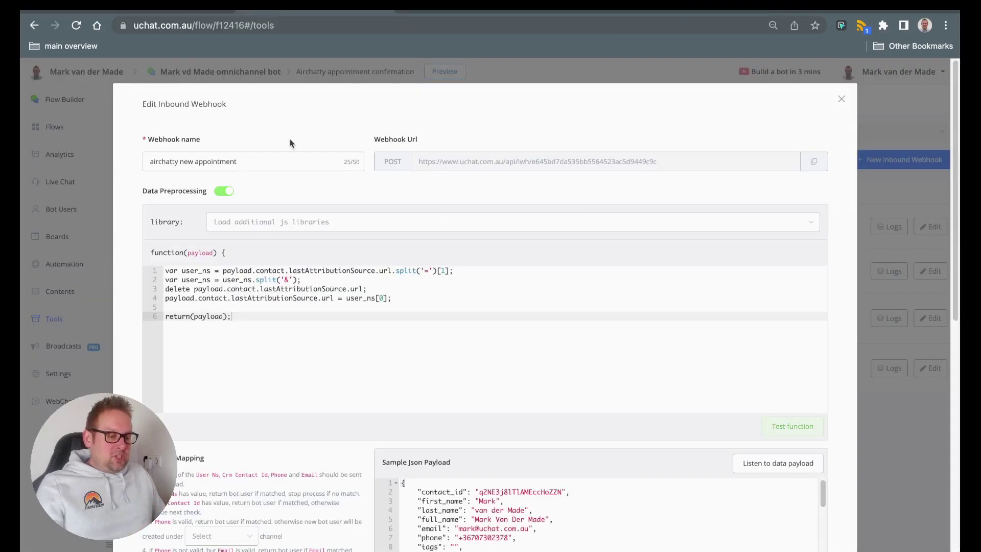
{"action": "scroll", "coordinate": [683, 357], "scroll_direction": "down", "scroll_amount": 10}
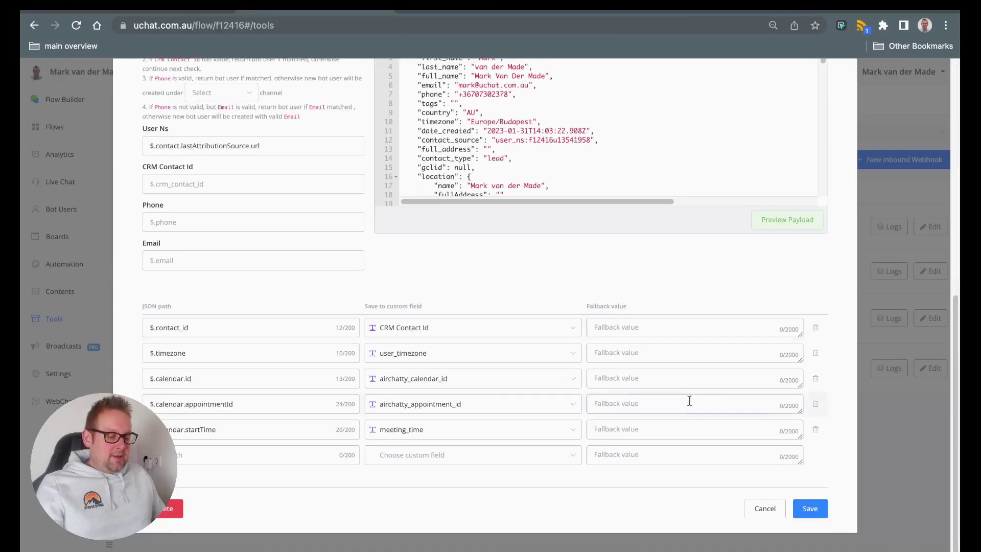
{"action": "left_click", "coordinate": [755, 502]}
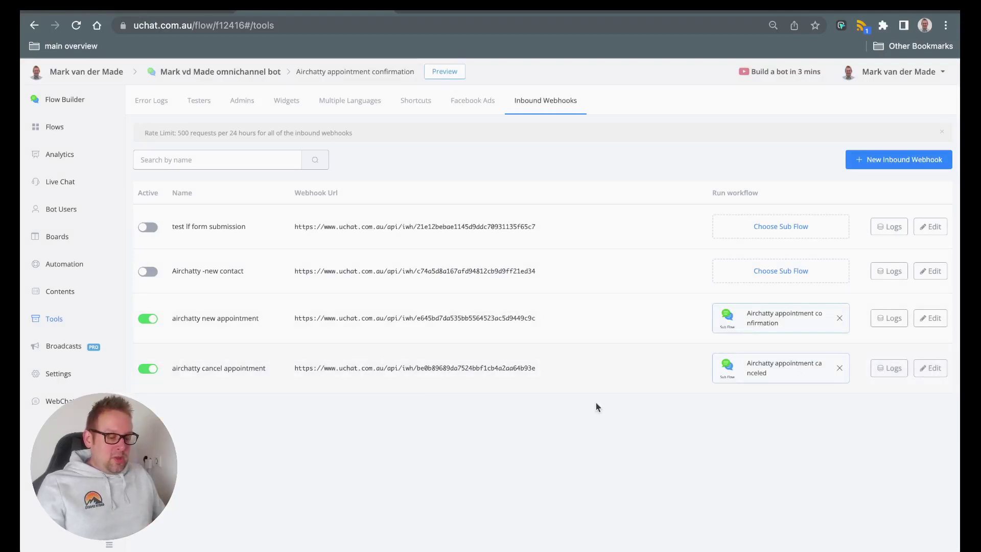
{"action": "left_click", "coordinate": [934, 368]}
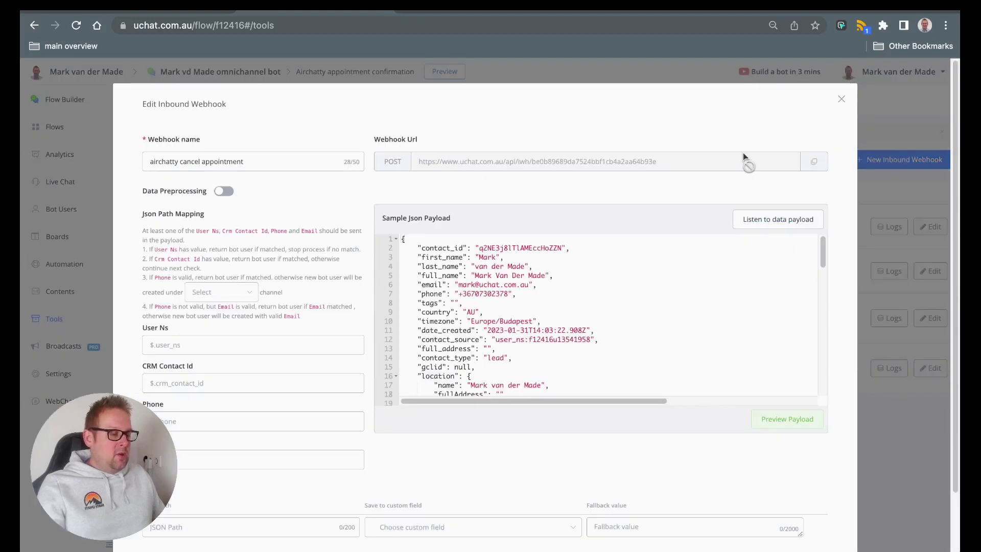
{"action": "left_click", "coordinate": [814, 162]}
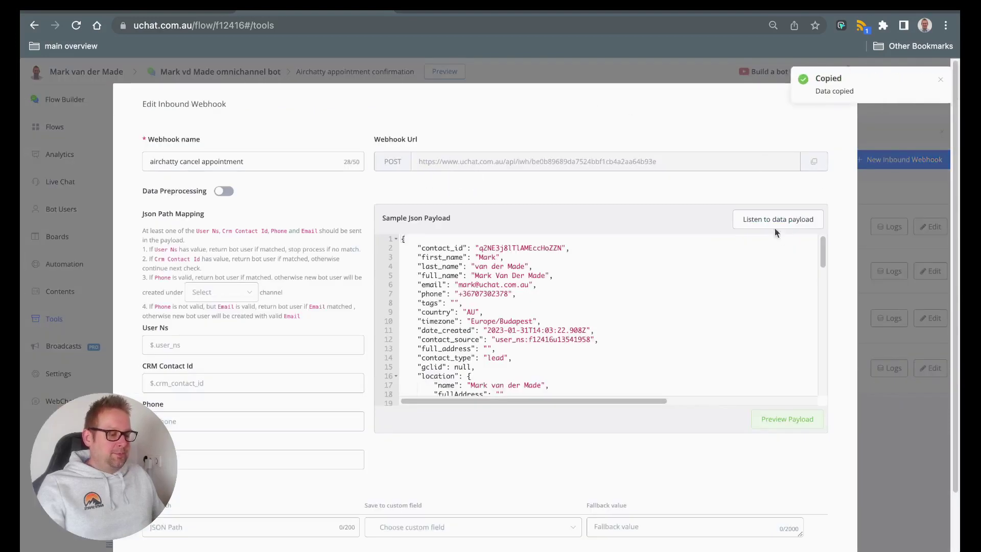
Switch to Airchatty, dismiss the phone number notice, and open the "Appointment cancel" workflow
{"action": "left_click", "coordinate": [429, 12]}
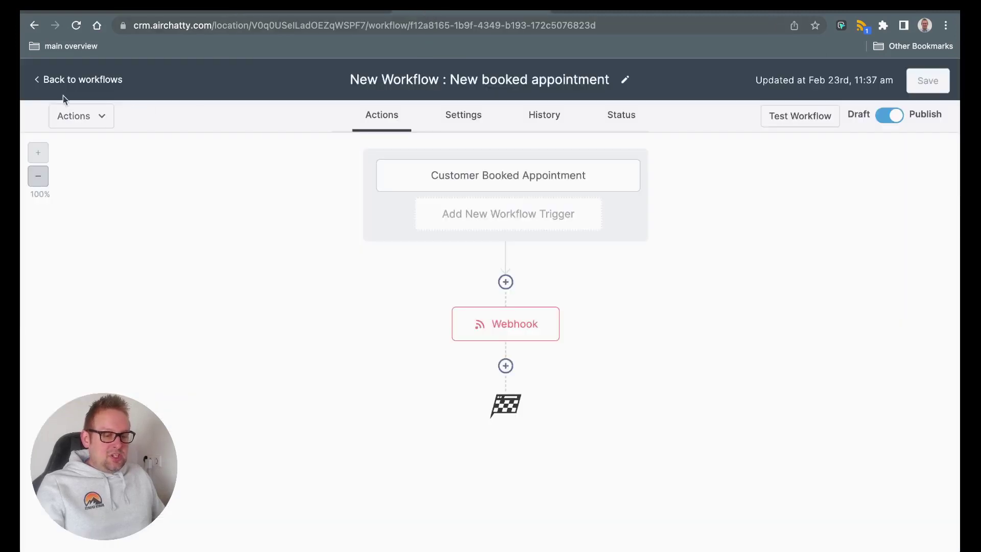
{"action": "left_click", "coordinate": [64, 81]}
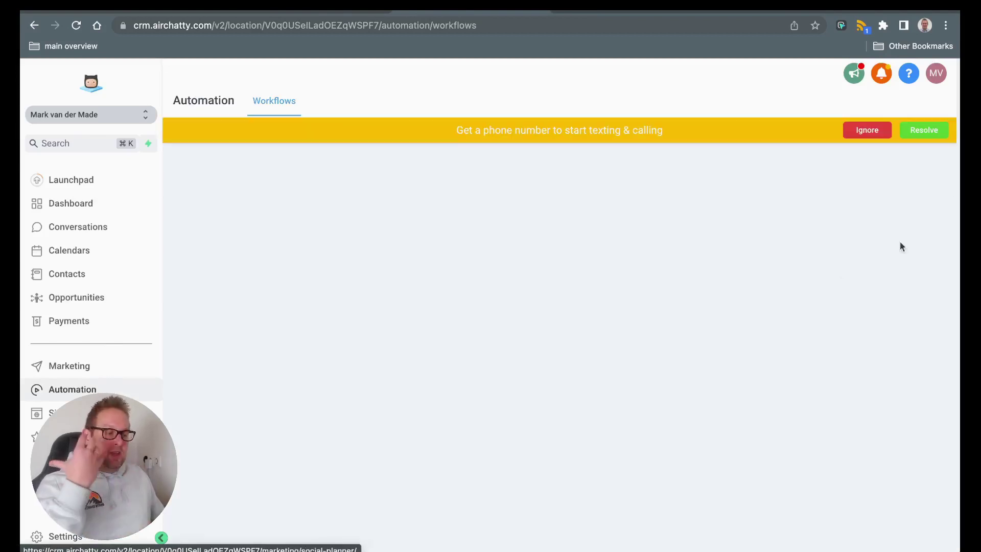
{"action": "left_click", "coordinate": [863, 131]}
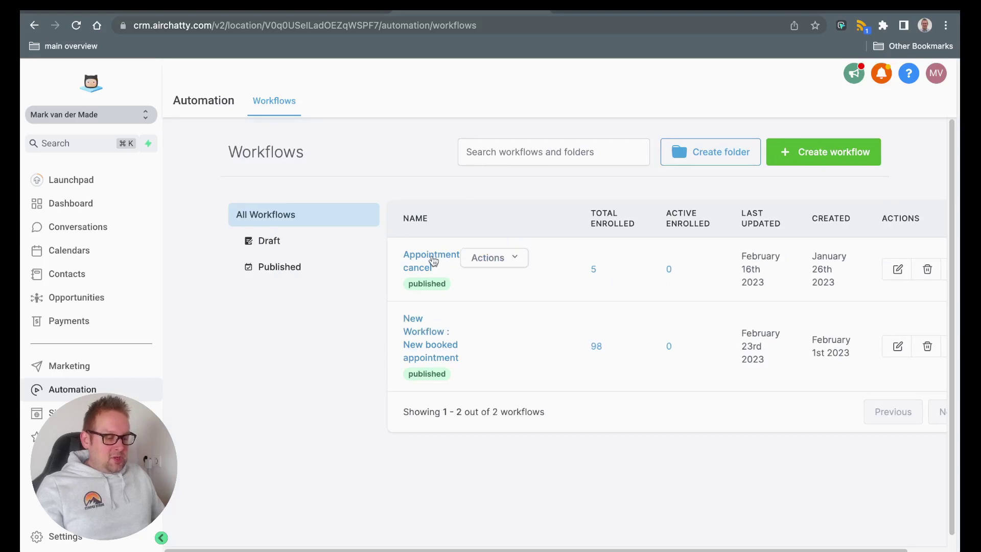
{"action": "left_click", "coordinate": [432, 261]}
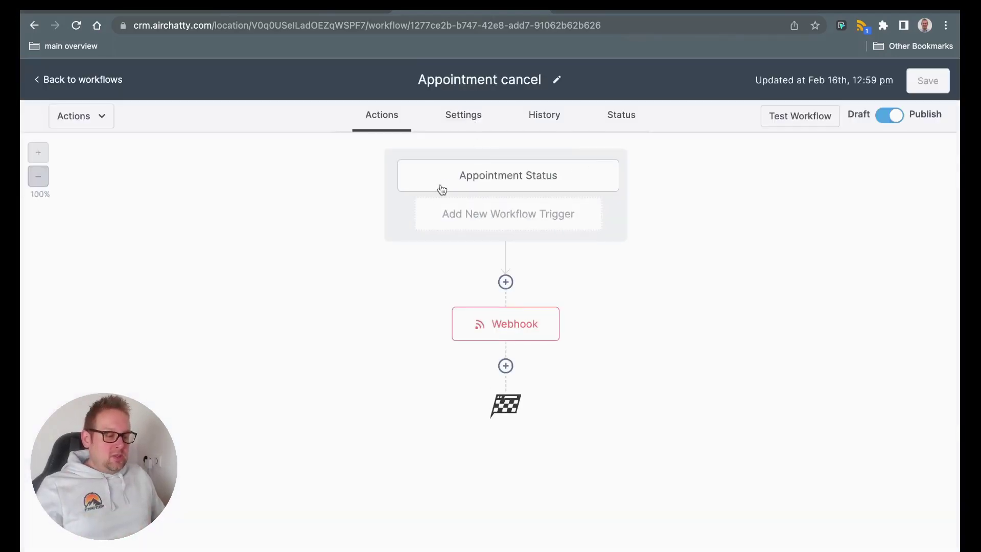
Look over the triggers that can be added to the "Appointment cancel" workflow, without adding one
{"action": "left_click", "coordinate": [522, 226]}
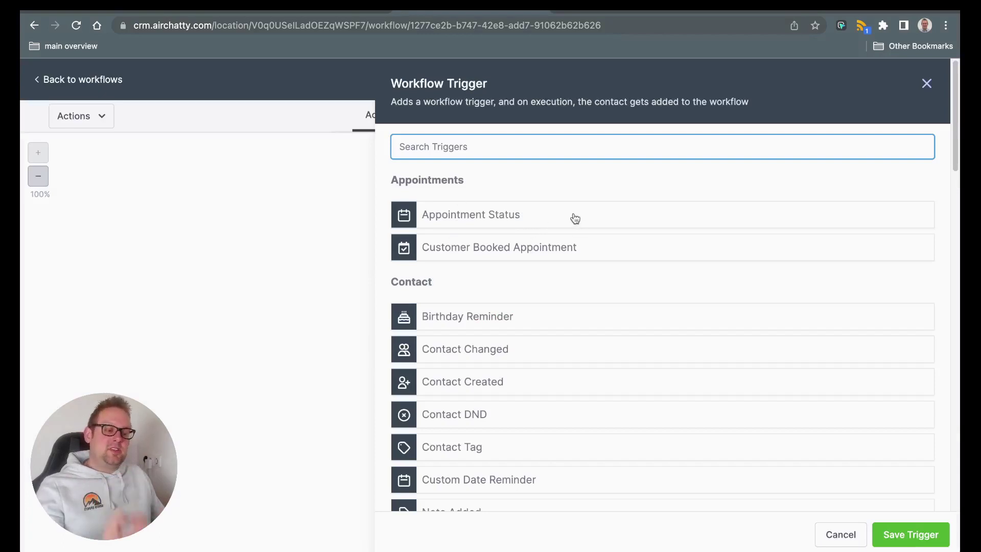
{"action": "left_click", "coordinate": [383, 210]}
{"action": "left_click", "coordinate": [926, 85]}
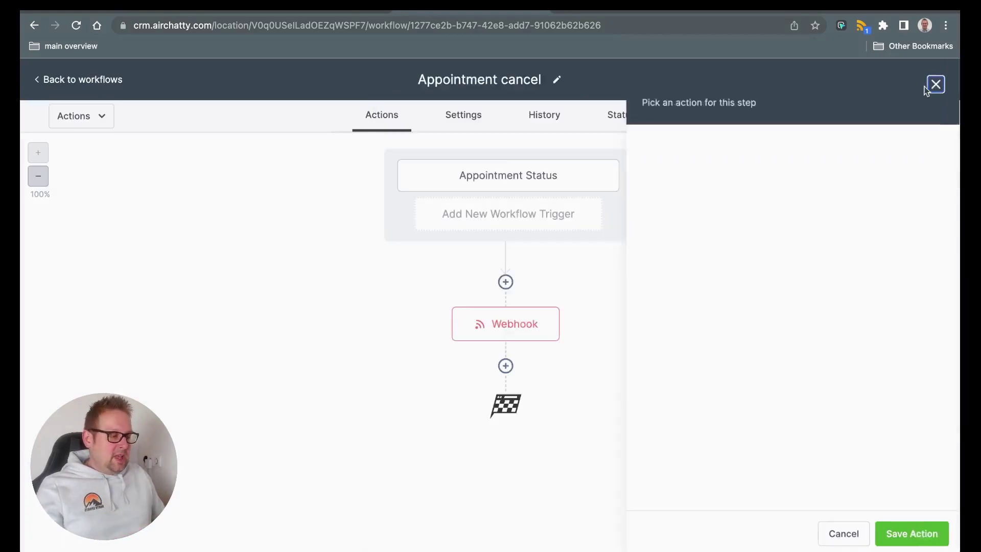
Review the Appointment Status trigger, keep its appointment status filter on cancelled, and save the trigger and the workflow
{"action": "left_click", "coordinate": [517, 175]}
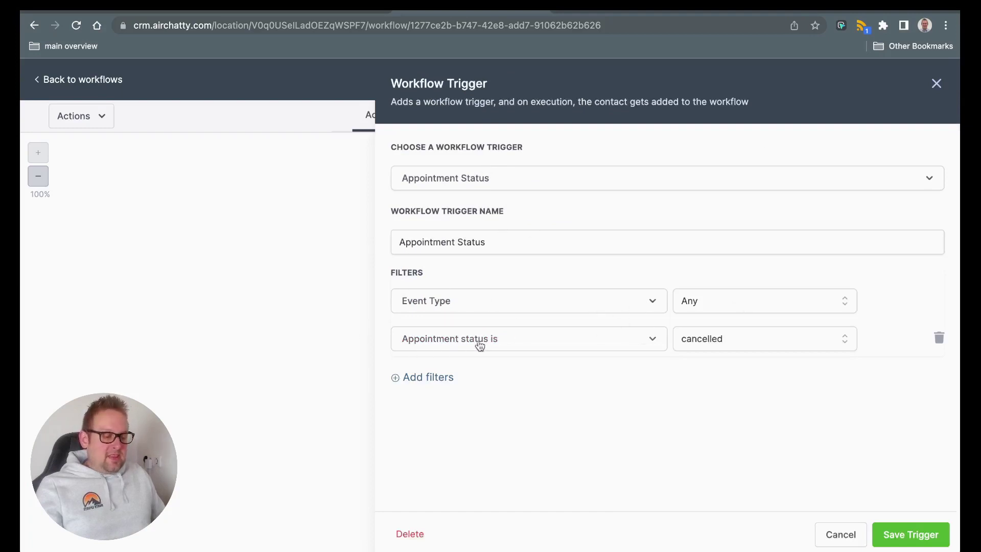
{"action": "left_click", "coordinate": [740, 344]}
{"action": "left_click", "coordinate": [739, 345]}
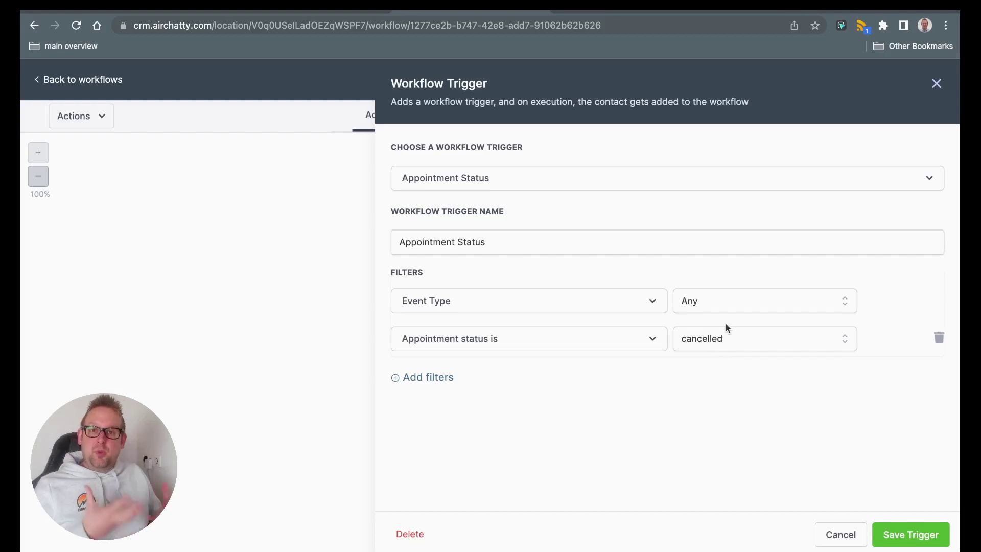
{"action": "left_click", "coordinate": [902, 519]}
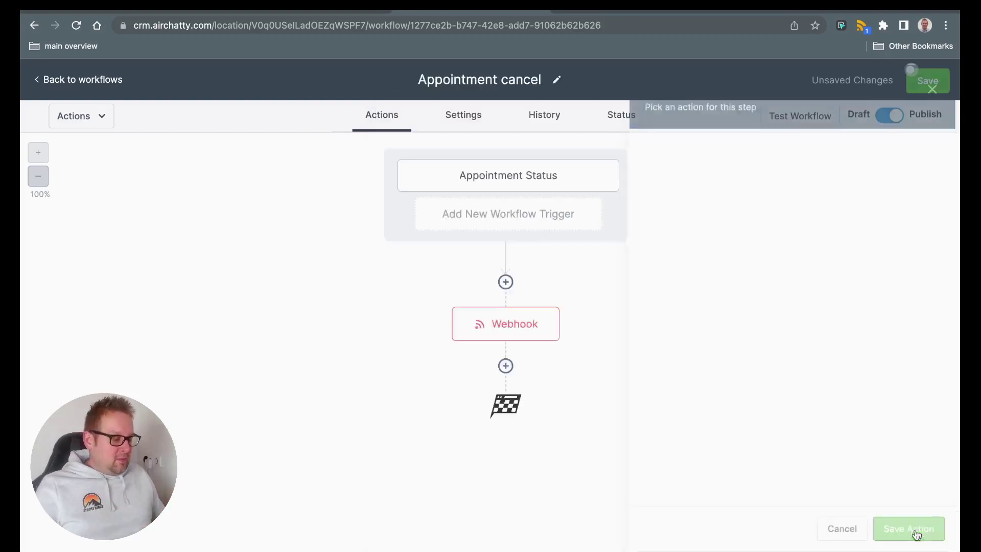
{"action": "left_click", "coordinate": [942, 86]}
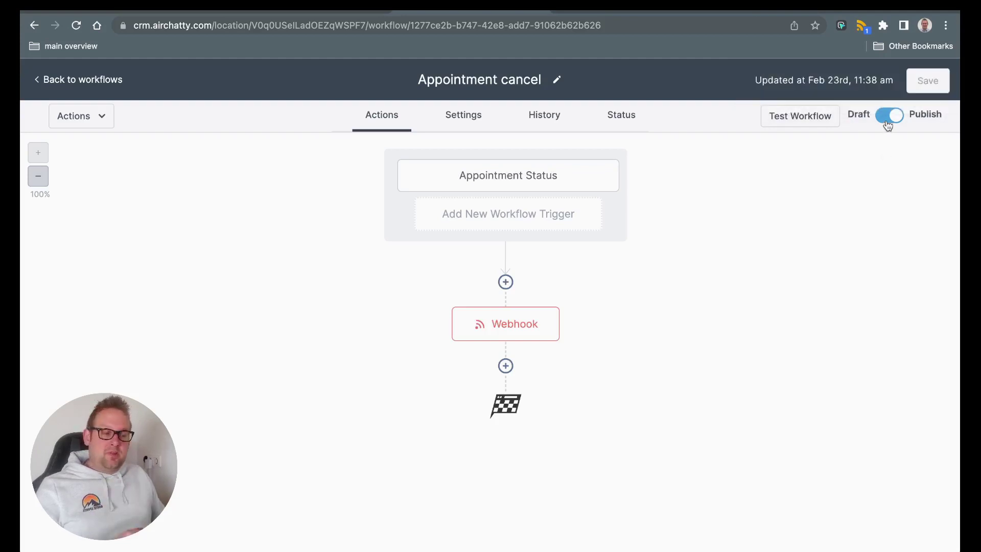
Switch to UChat and preview the sample JSON payload of the "airchatty cancel appointment" inbound webhook
{"action": "left_click", "coordinate": [314, 12]}
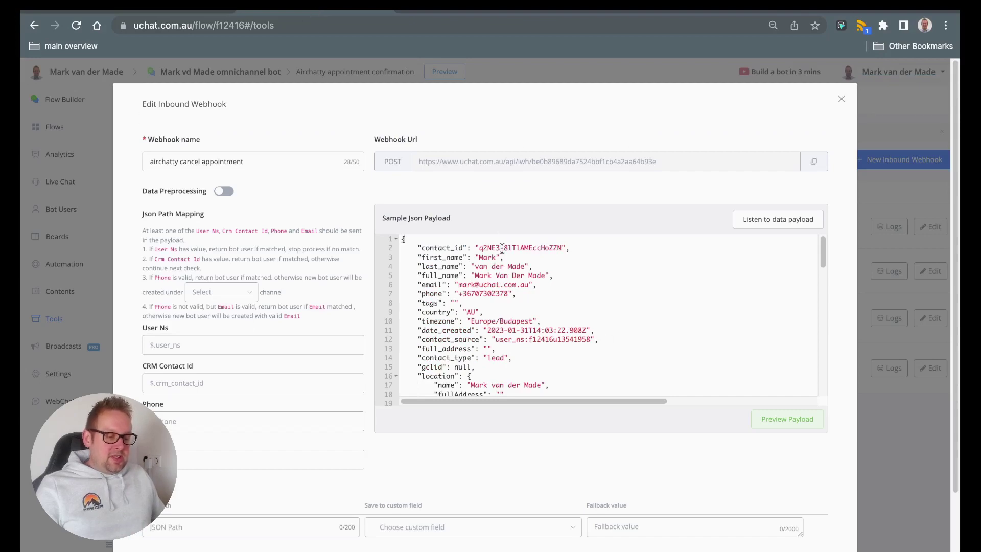
{"action": "scroll", "coordinate": [503, 247], "scroll_direction": "down", "scroll_amount": 10}
{"action": "scroll", "coordinate": [542, 378], "scroll_direction": "up", "scroll_amount": 10}
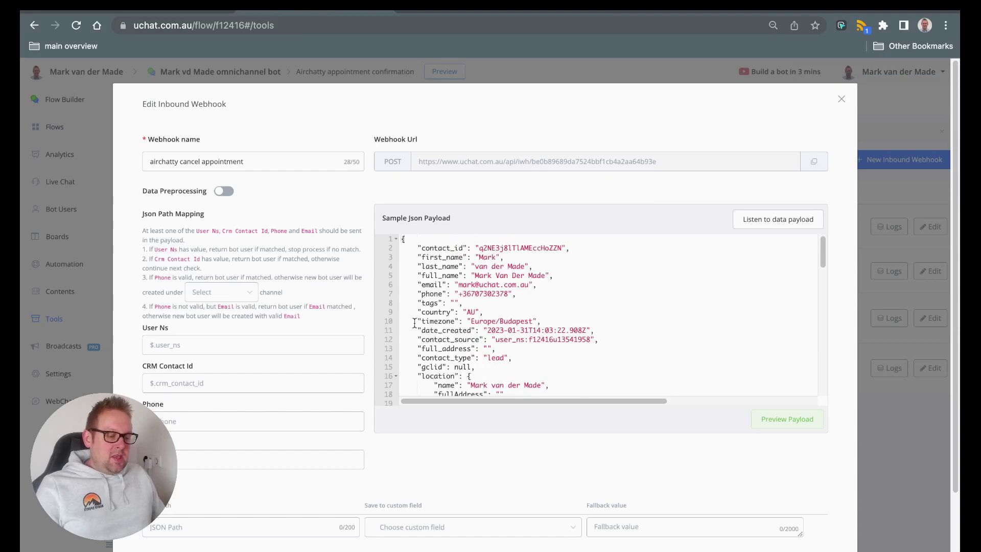
{"action": "left_click", "coordinate": [800, 420]}
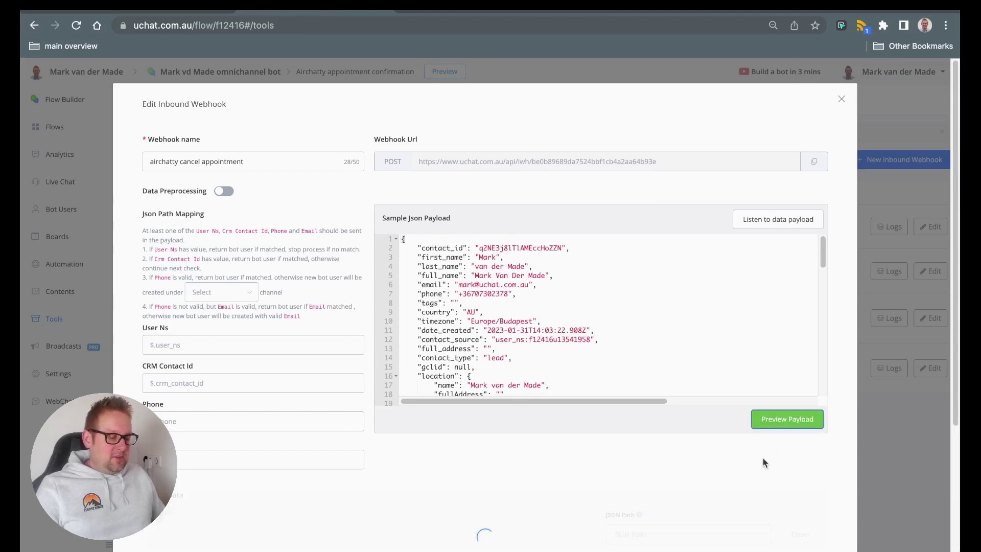
{"action": "scroll", "coordinate": [535, 439], "scroll_direction": "down", "scroll_amount": 10}
{"action": "scroll", "coordinate": [530, 440], "scroll_direction": "down", "scroll_amount": 3}
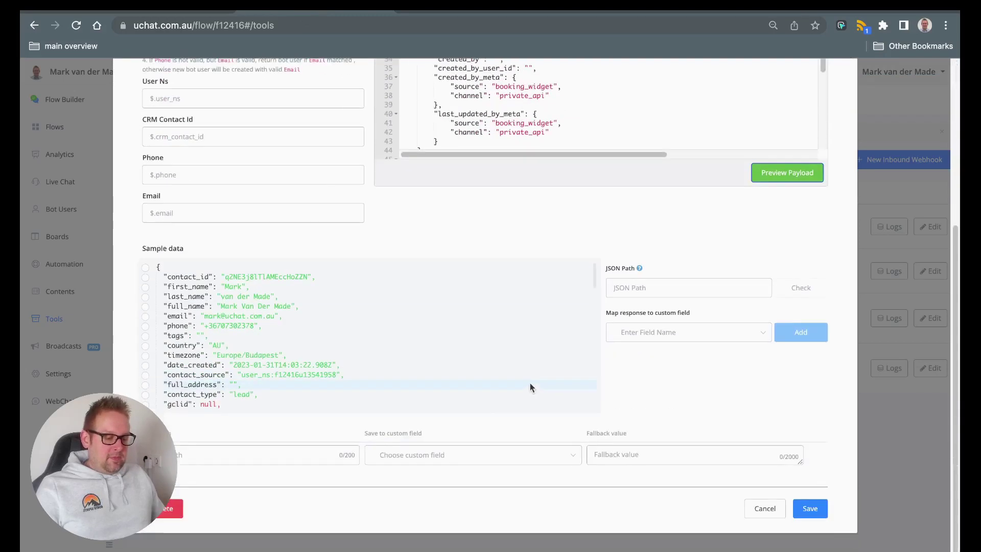
Pick contact_id in the webhook's sample data and set the CRM Contact Id mapping to its JSON path, $.contact_id
{"action": "left_click", "coordinate": [146, 279]}
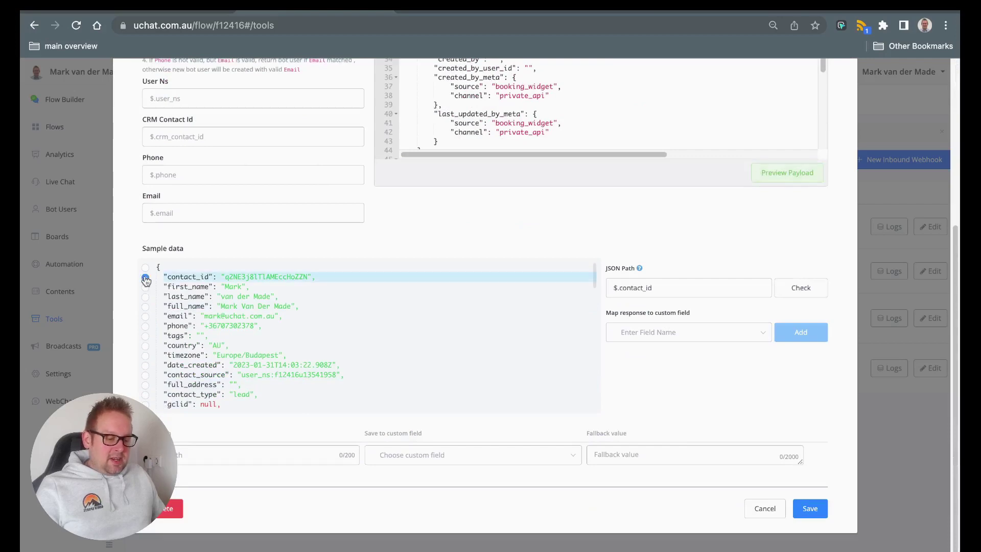
{"action": "triple_click", "coordinate": [699, 287]}
{"action": "scroll", "coordinate": [318, 248], "scroll_direction": "up", "scroll_amount": 4}
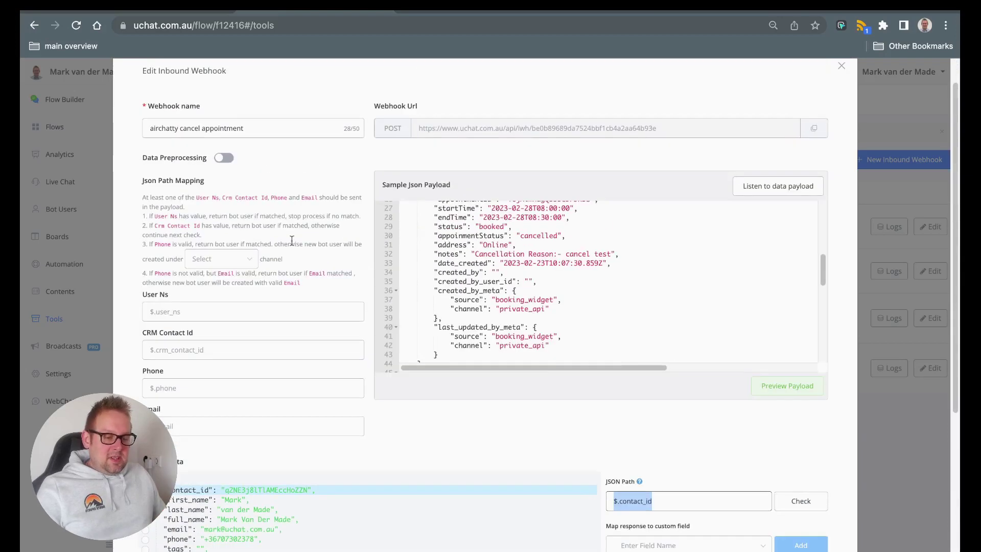
{"action": "left_click", "coordinate": [204, 345]}
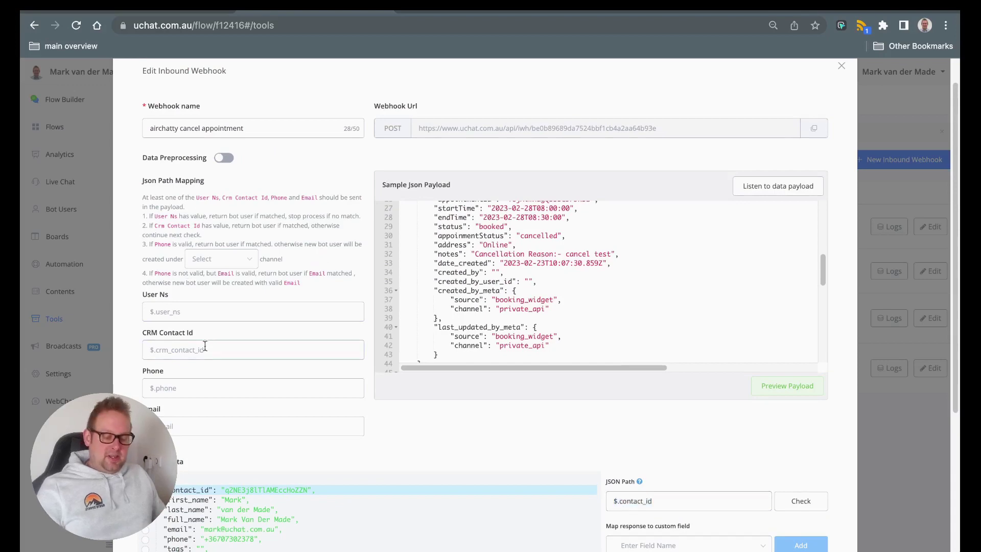
{"action": "key", "text": "super+v"}
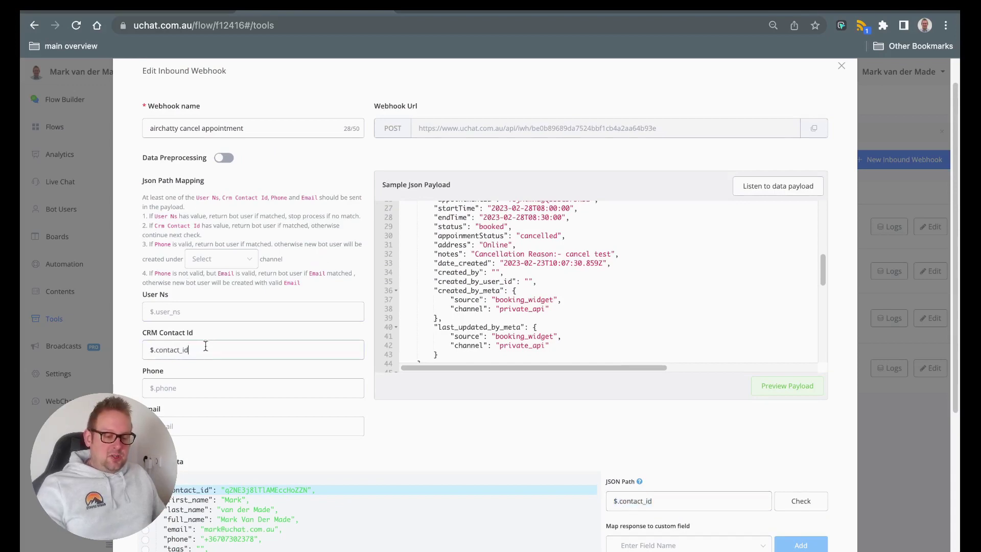
{"action": "left_click", "coordinate": [410, 416]}
Review the remaining sample data and the CRM Contact Id mapping, and save the "airchatty cancel appointment" inbound webhook
{"action": "scroll", "coordinate": [443, 408], "scroll_direction": "down", "scroll_amount": 4}
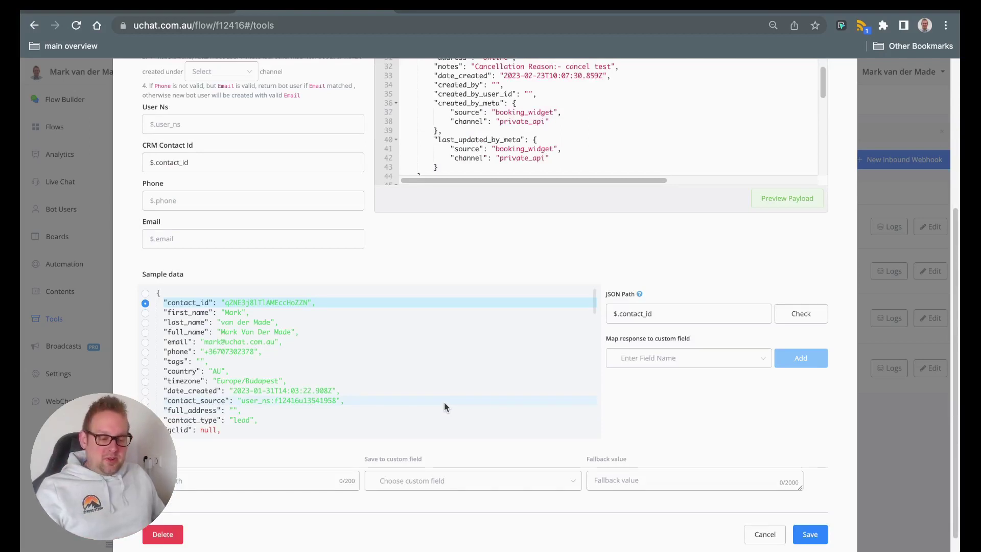
{"action": "scroll", "coordinate": [443, 402], "scroll_direction": "down", "scroll_amount": 3}
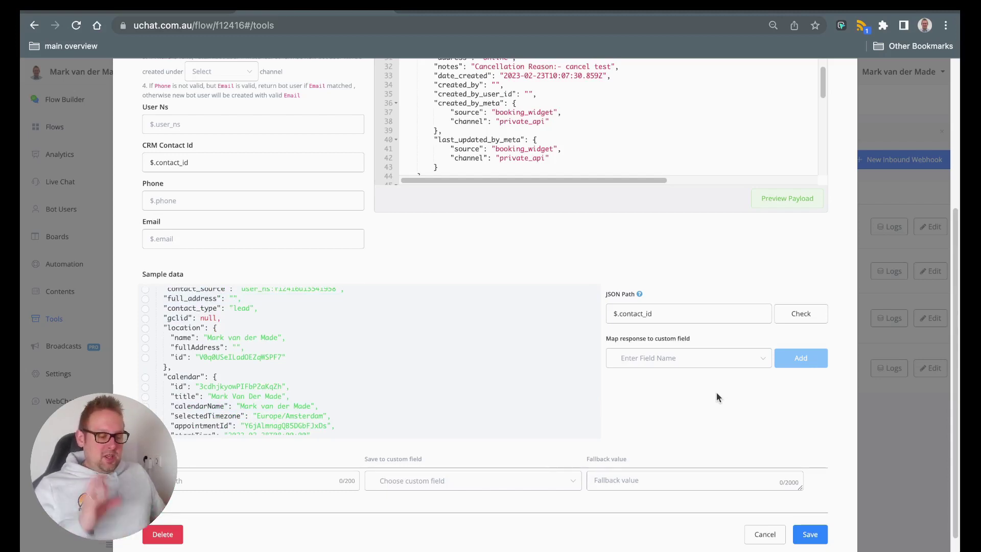
{"action": "scroll", "coordinate": [715, 416], "scroll_direction": "up", "scroll_amount": 2}
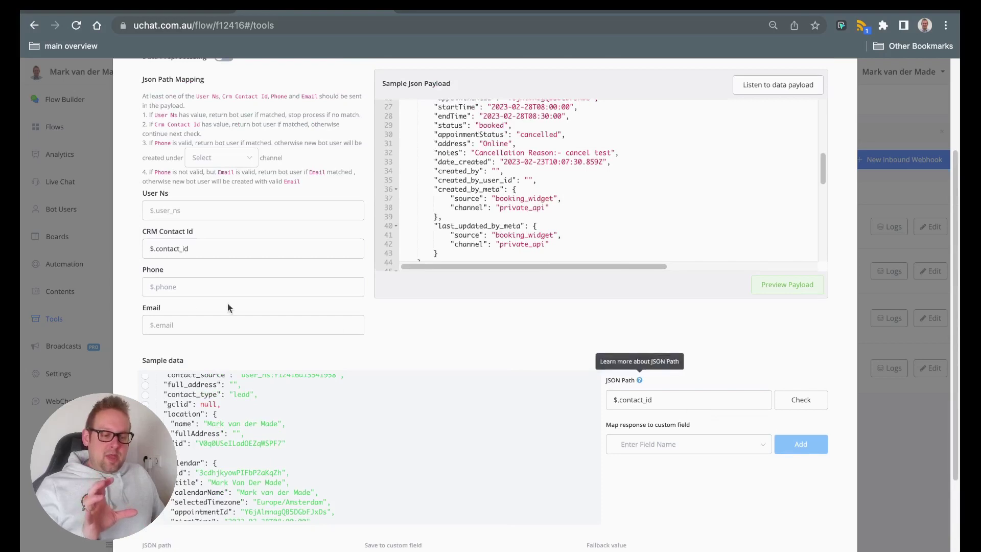
{"action": "left_click", "coordinate": [229, 250]}
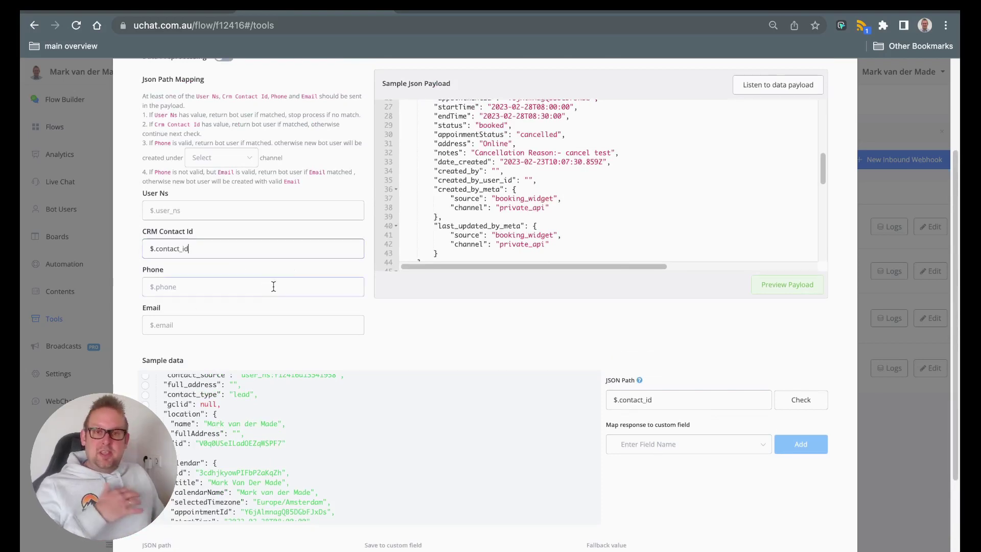
{"action": "scroll", "coordinate": [400, 325], "scroll_direction": "down", "scroll_amount": 3}
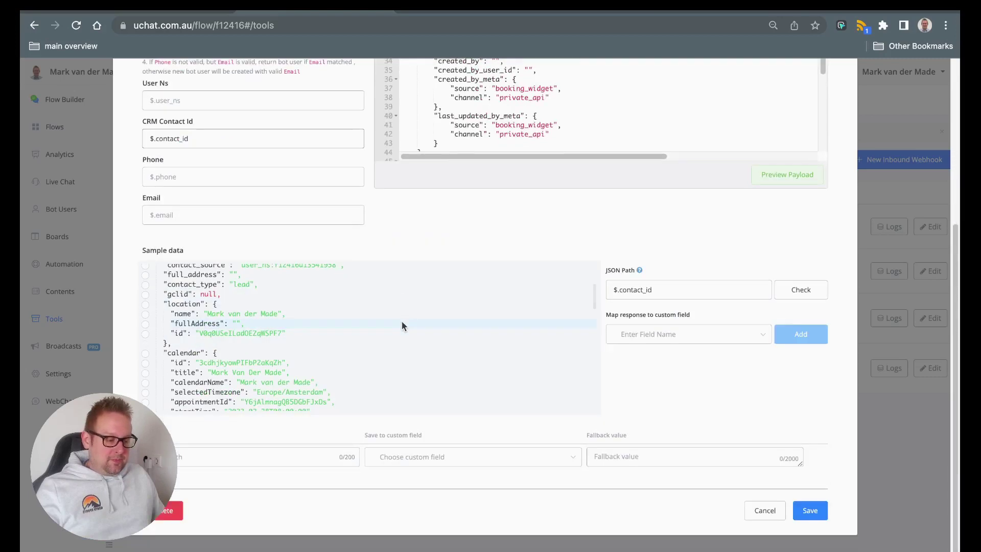
{"action": "left_click", "coordinate": [802, 511]}
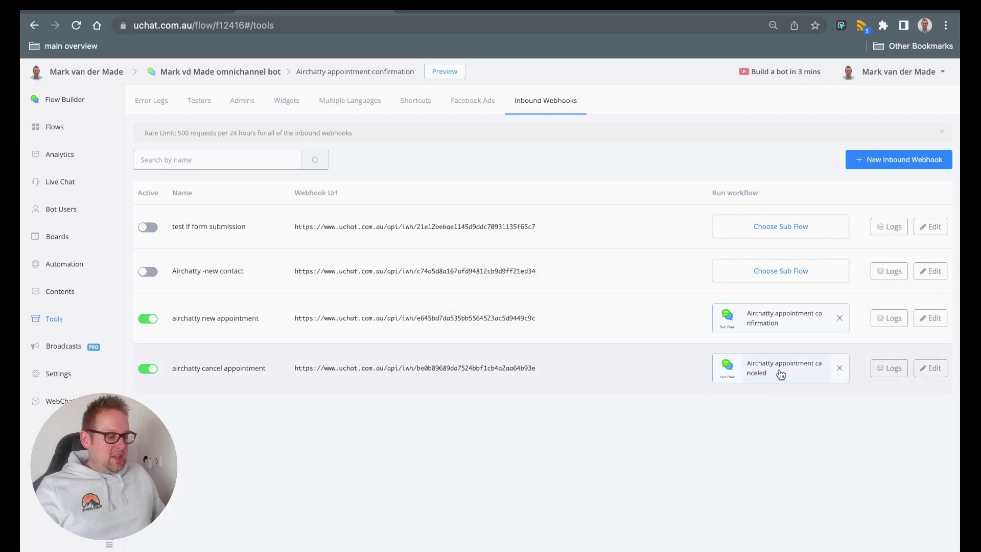
Open the "Airchatty appointment canceled" sub flow and inspect its "Send confirmation of canceled appointment" message node
{"action": "left_click", "coordinate": [53, 134]}
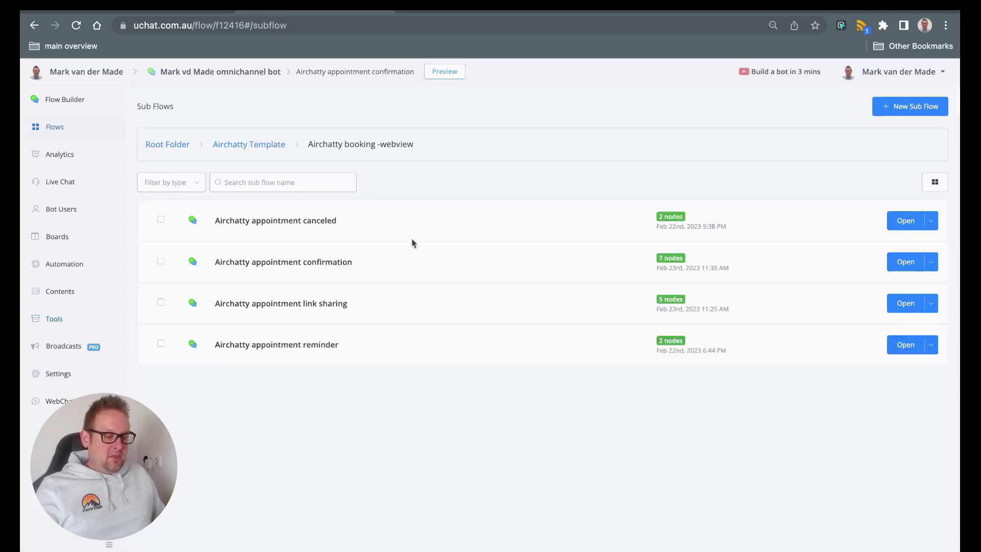
{"action": "left_click", "coordinate": [905, 221]}
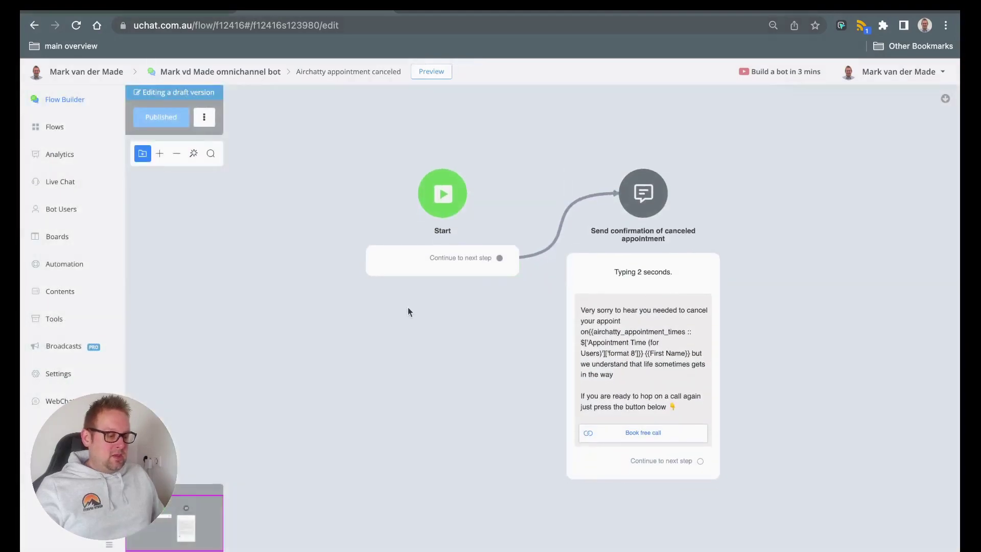
{"action": "left_click_drag", "start_coordinate": [455, 369], "coordinate": [304, 332]}
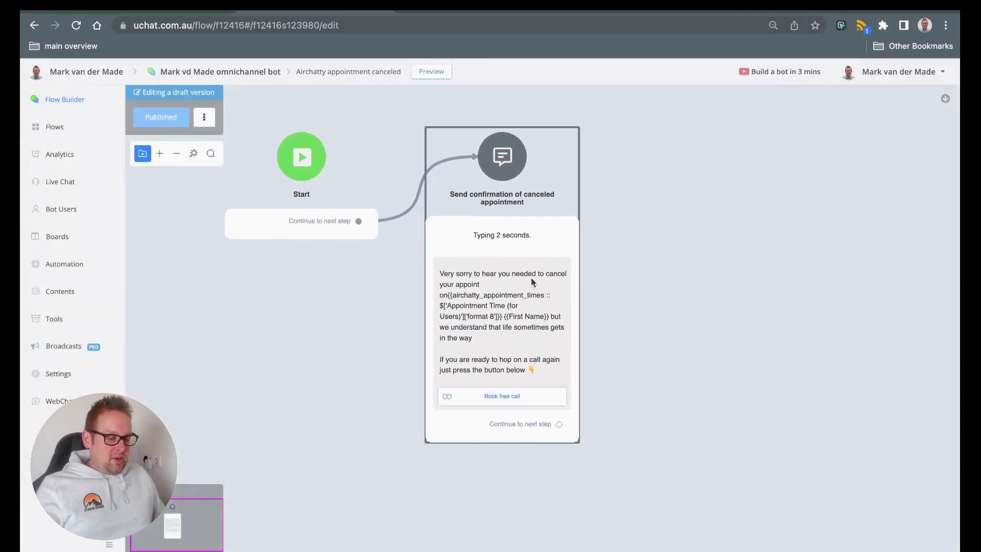
{"action": "left_click", "coordinate": [494, 328]}
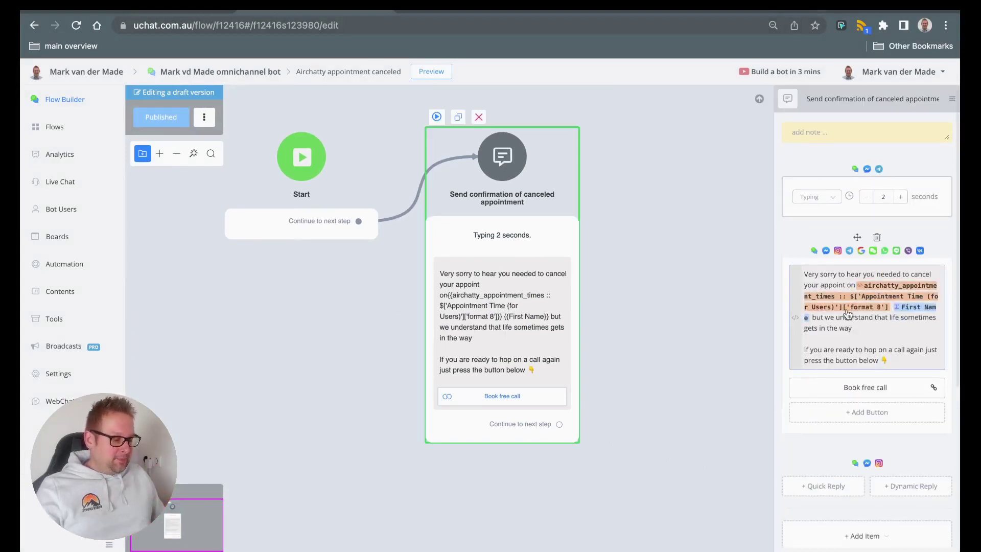
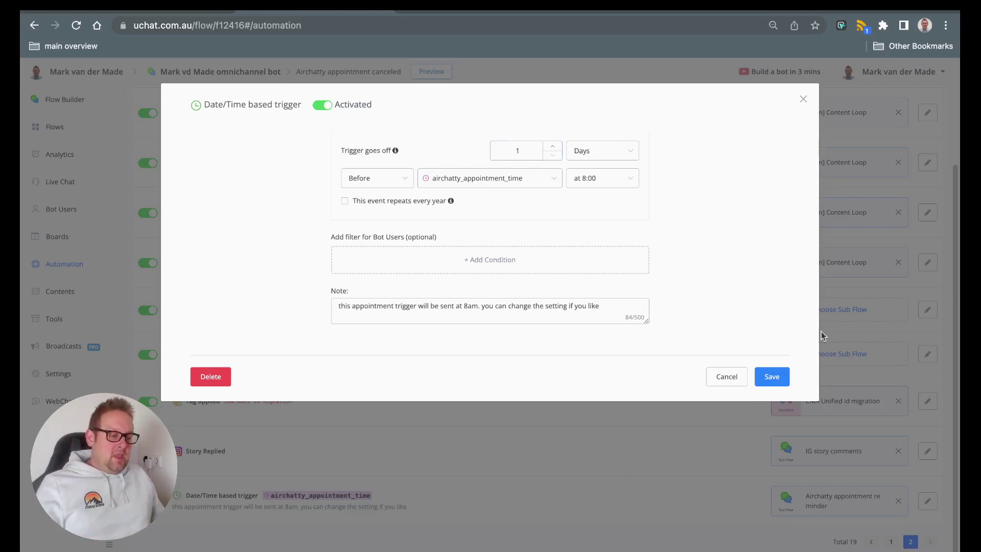
Close the date/time based trigger without saving, and open the "Airchatty appointment reminder" sub flow to view its email reminder node
{"action": "left_click", "coordinate": [715, 377]}
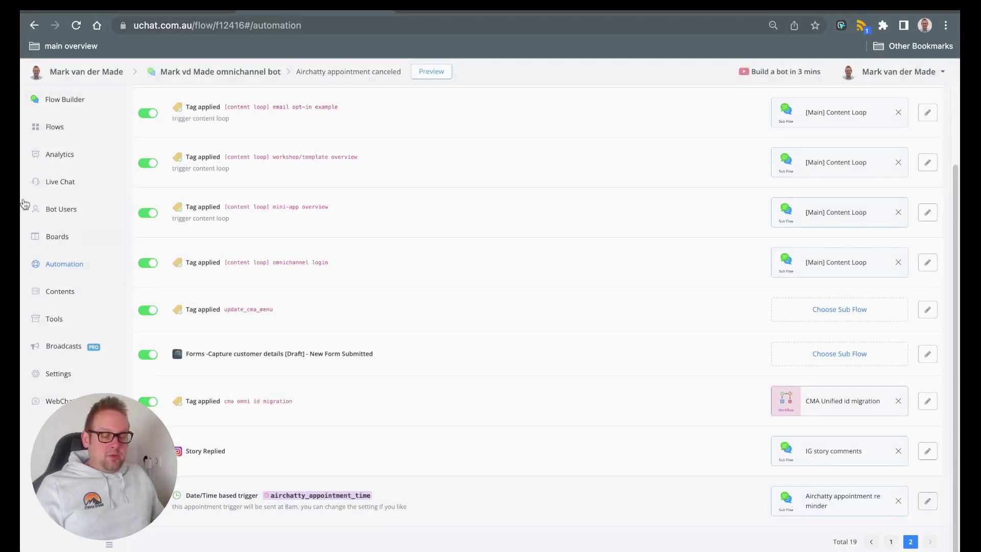
{"action": "left_click", "coordinate": [73, 134]}
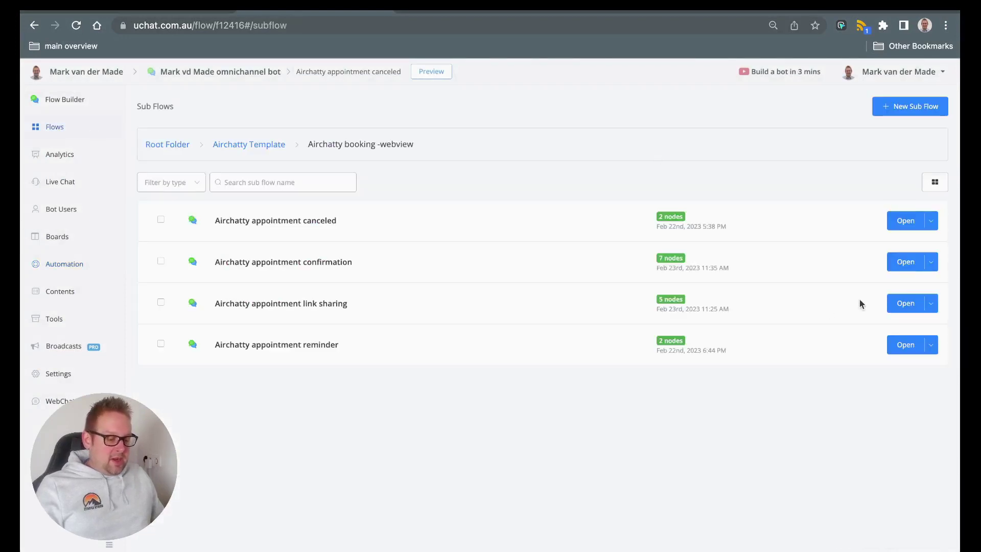
{"action": "left_click", "coordinate": [896, 343]}
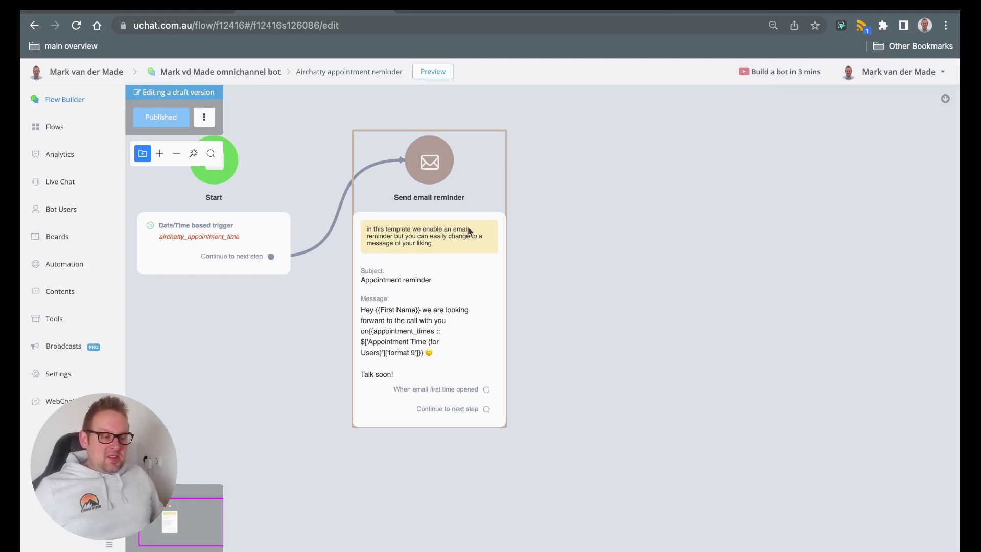
{"action": "scroll", "coordinate": [562, 253], "scroll_direction": "down", "scroll_amount": 5}
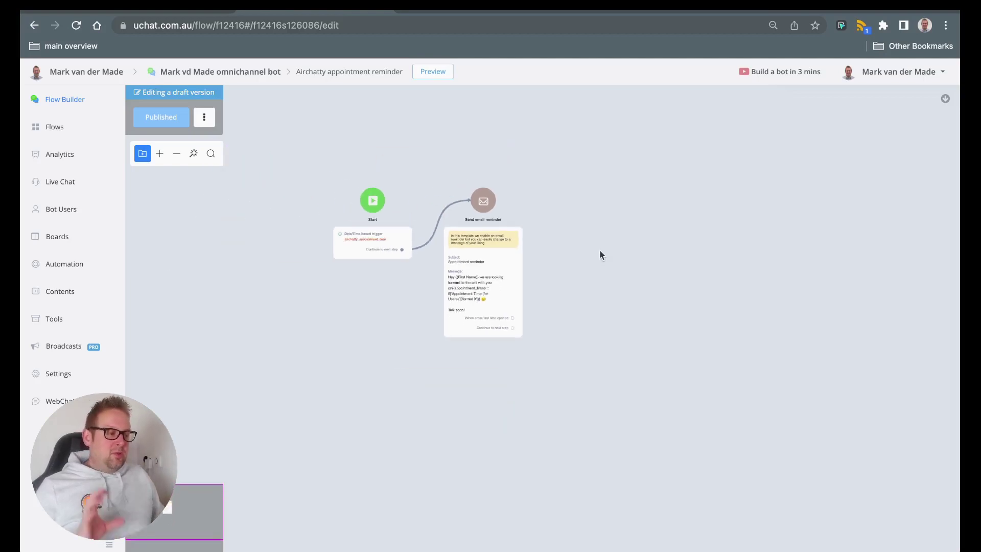
{"action": "left_click_drag", "start_coordinate": [600, 254], "coordinate": [508, 241]}
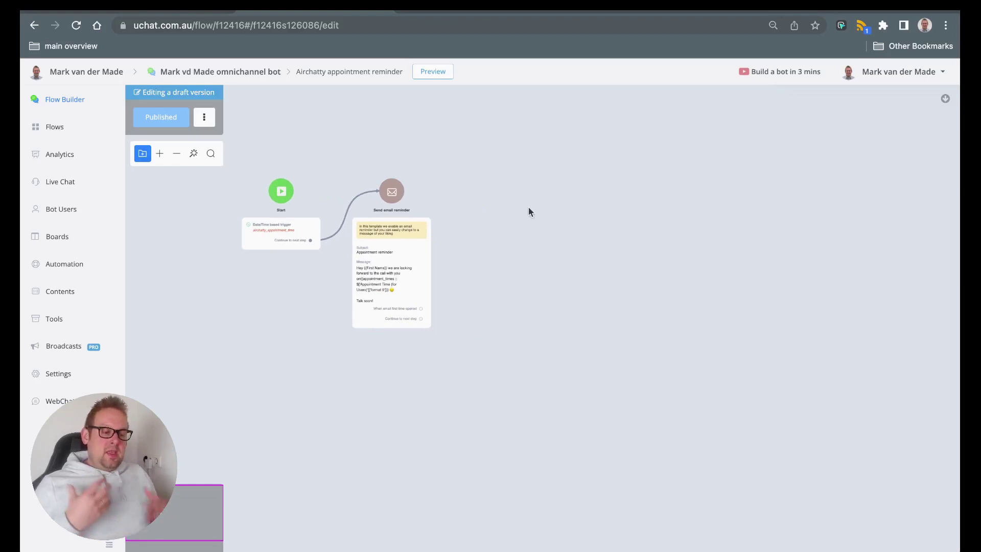